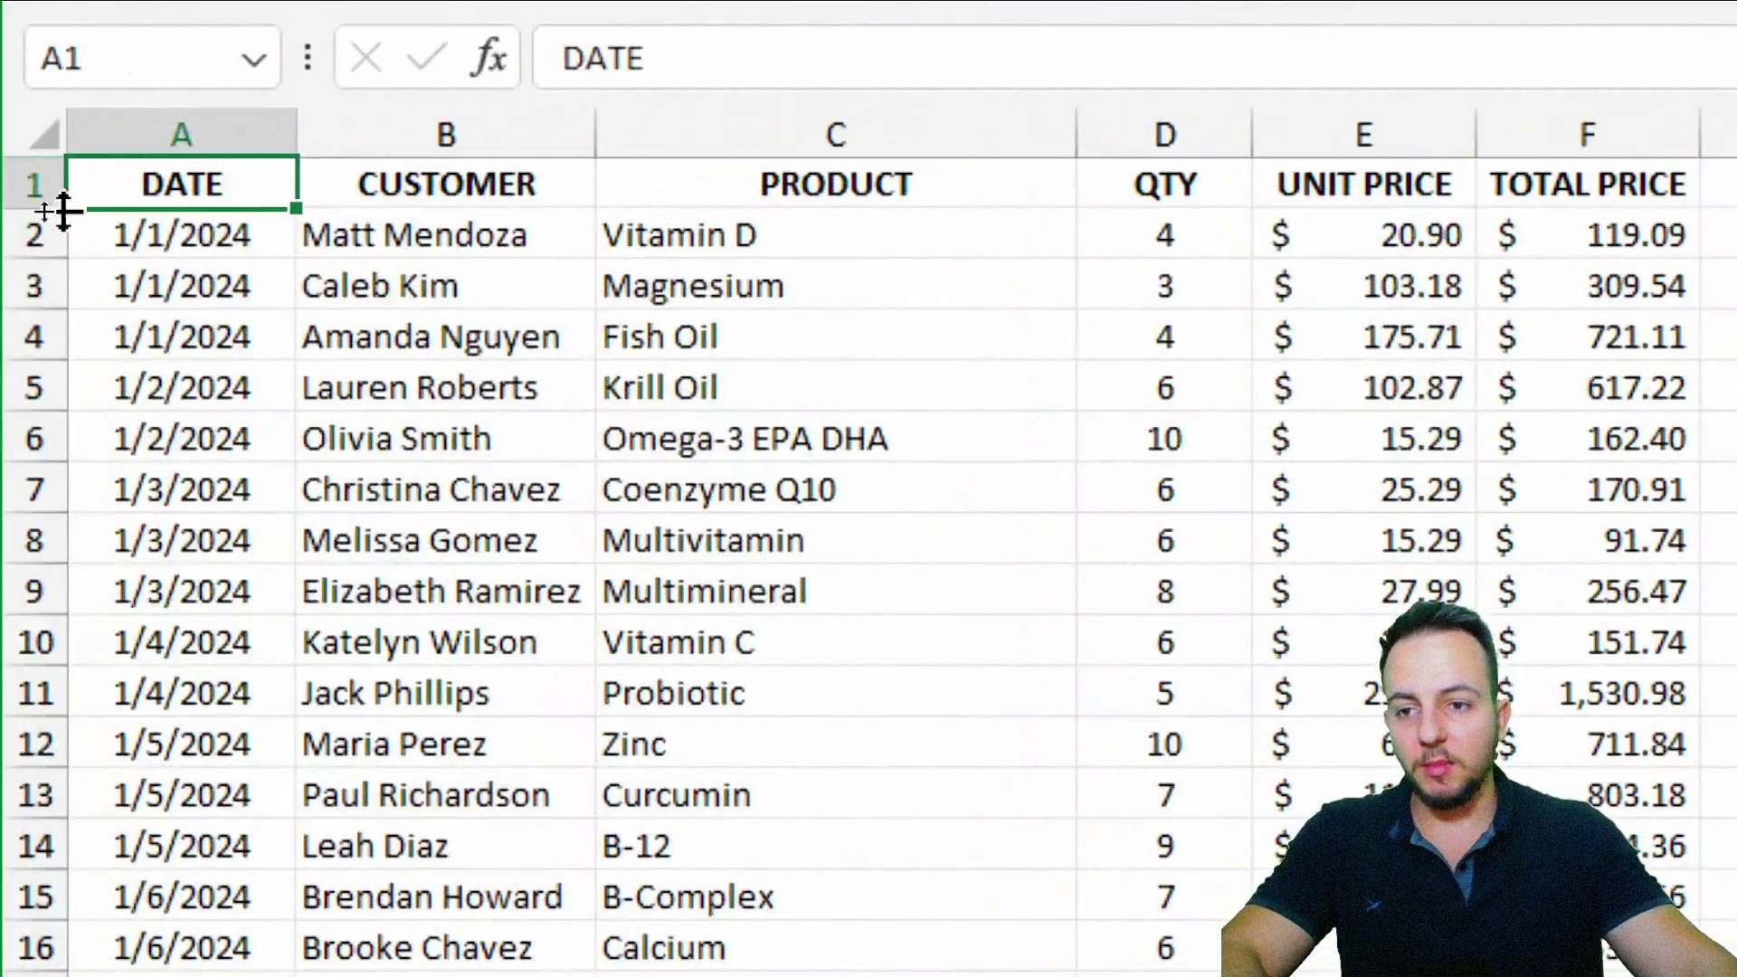
- Point out the SALES REPORT columns: DATE, CUSTOMER, PRODUCT, QTY, prices, SELLER, SHIPMENT, ORDER TOTAL
{"action": "left_click_drag", "start_coordinate": [132, 161], "coordinate": [218, 157]}
{"action": "left_click", "coordinate": [441, 127]}
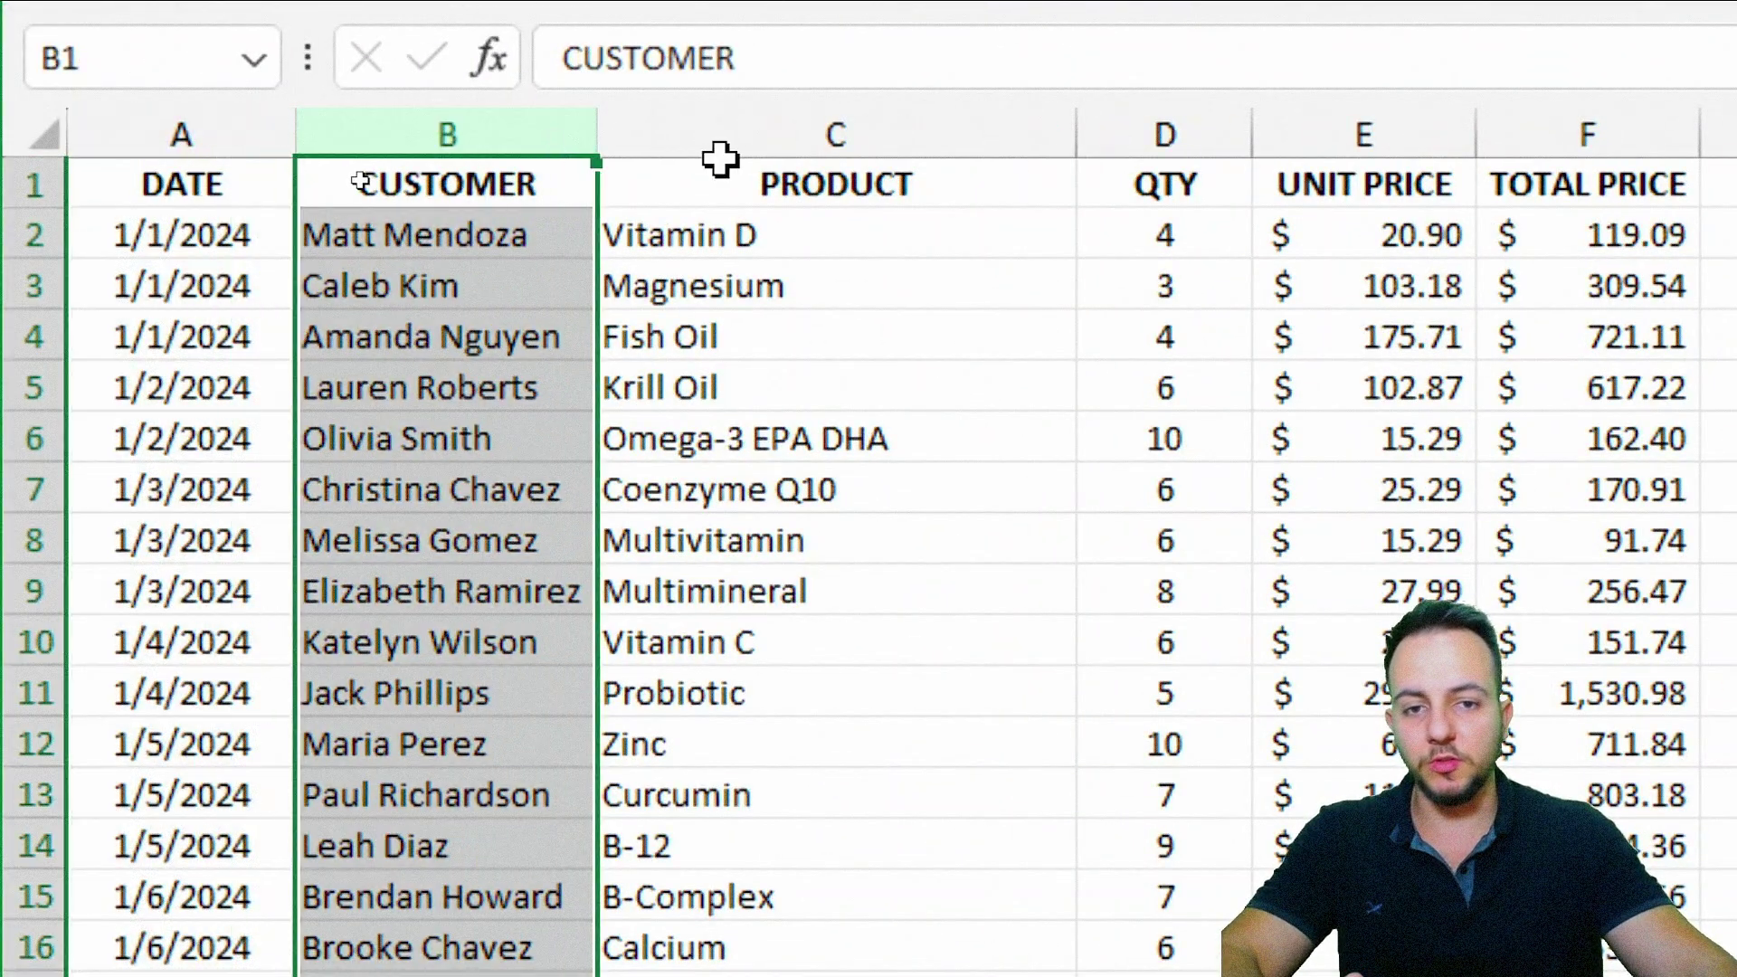
{"action": "left_click", "coordinate": [891, 132]}
{"action": "left_click", "coordinate": [1176, 127]}
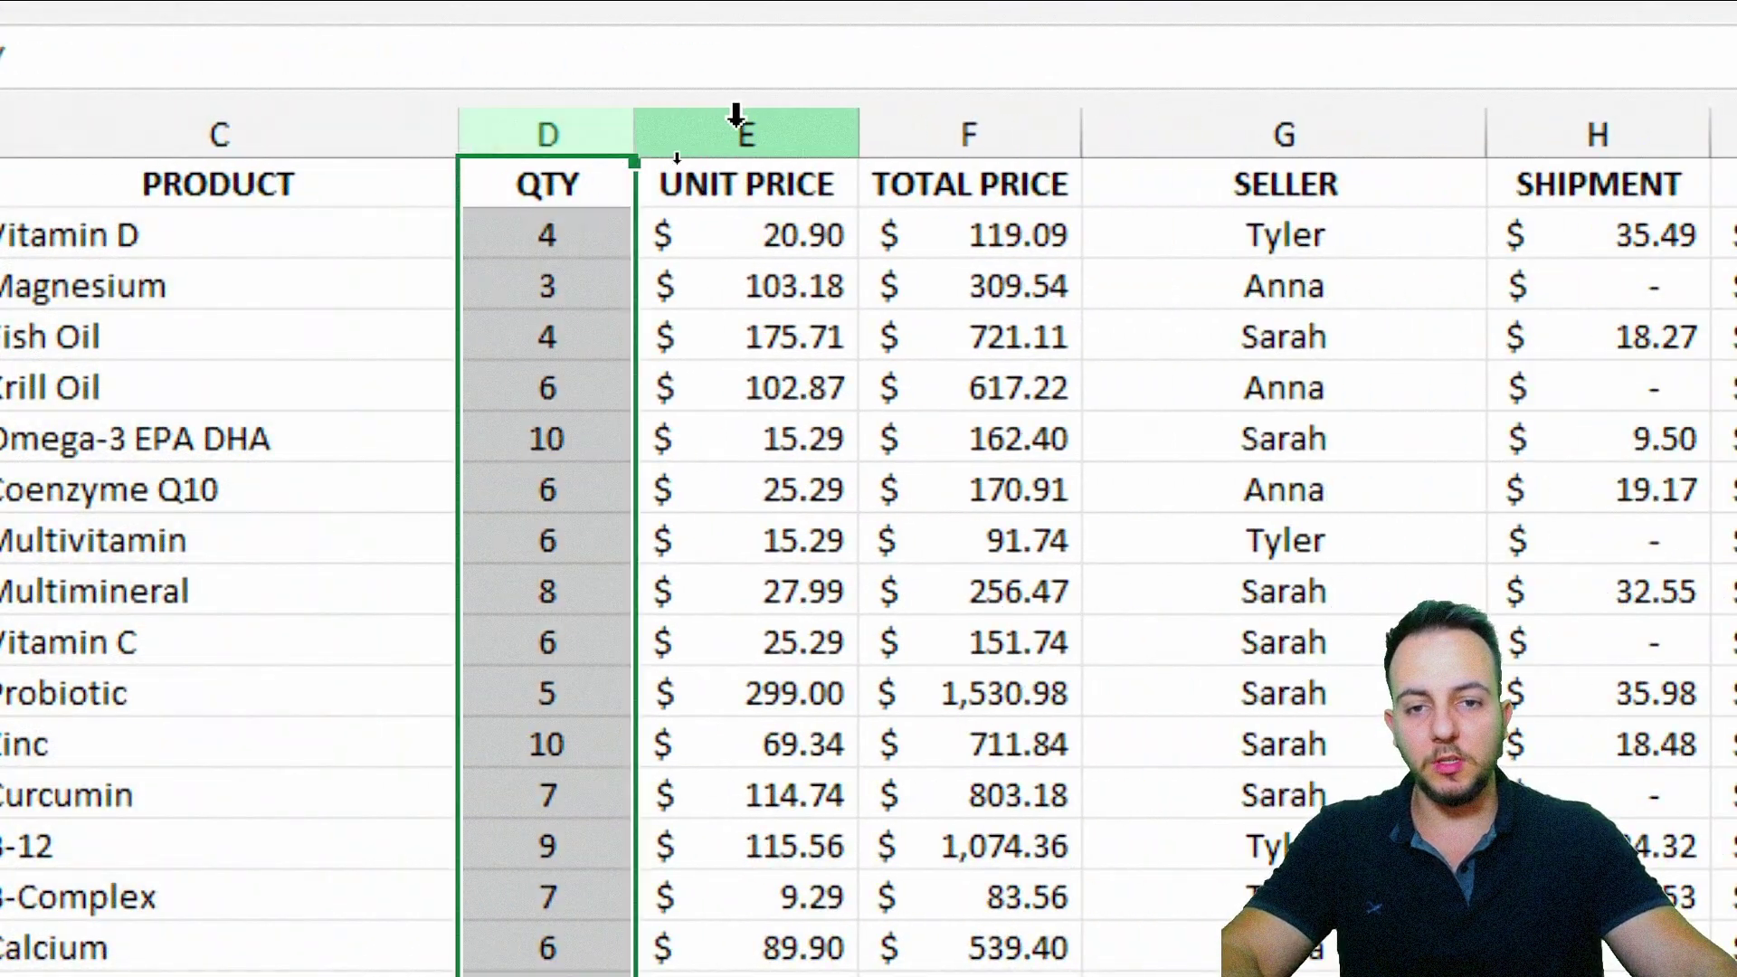
{"action": "left_click_drag", "start_coordinate": [737, 113], "coordinate": [908, 124]}
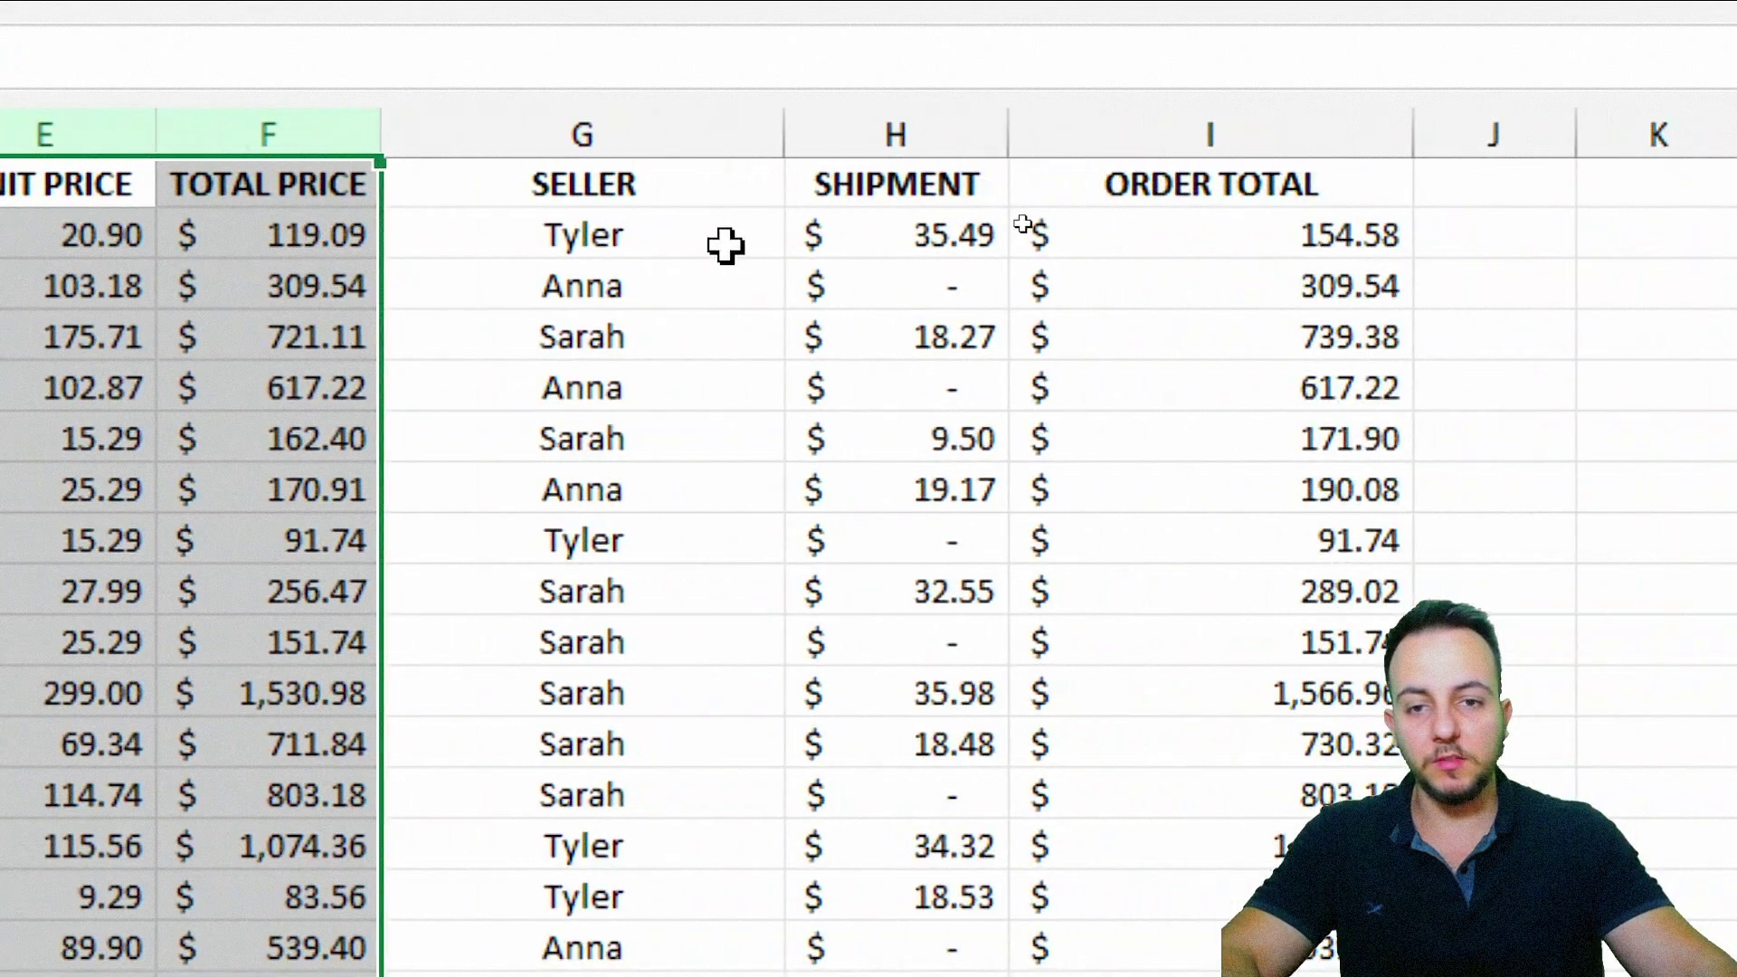
{"action": "left_click", "coordinate": [1373, 145]}
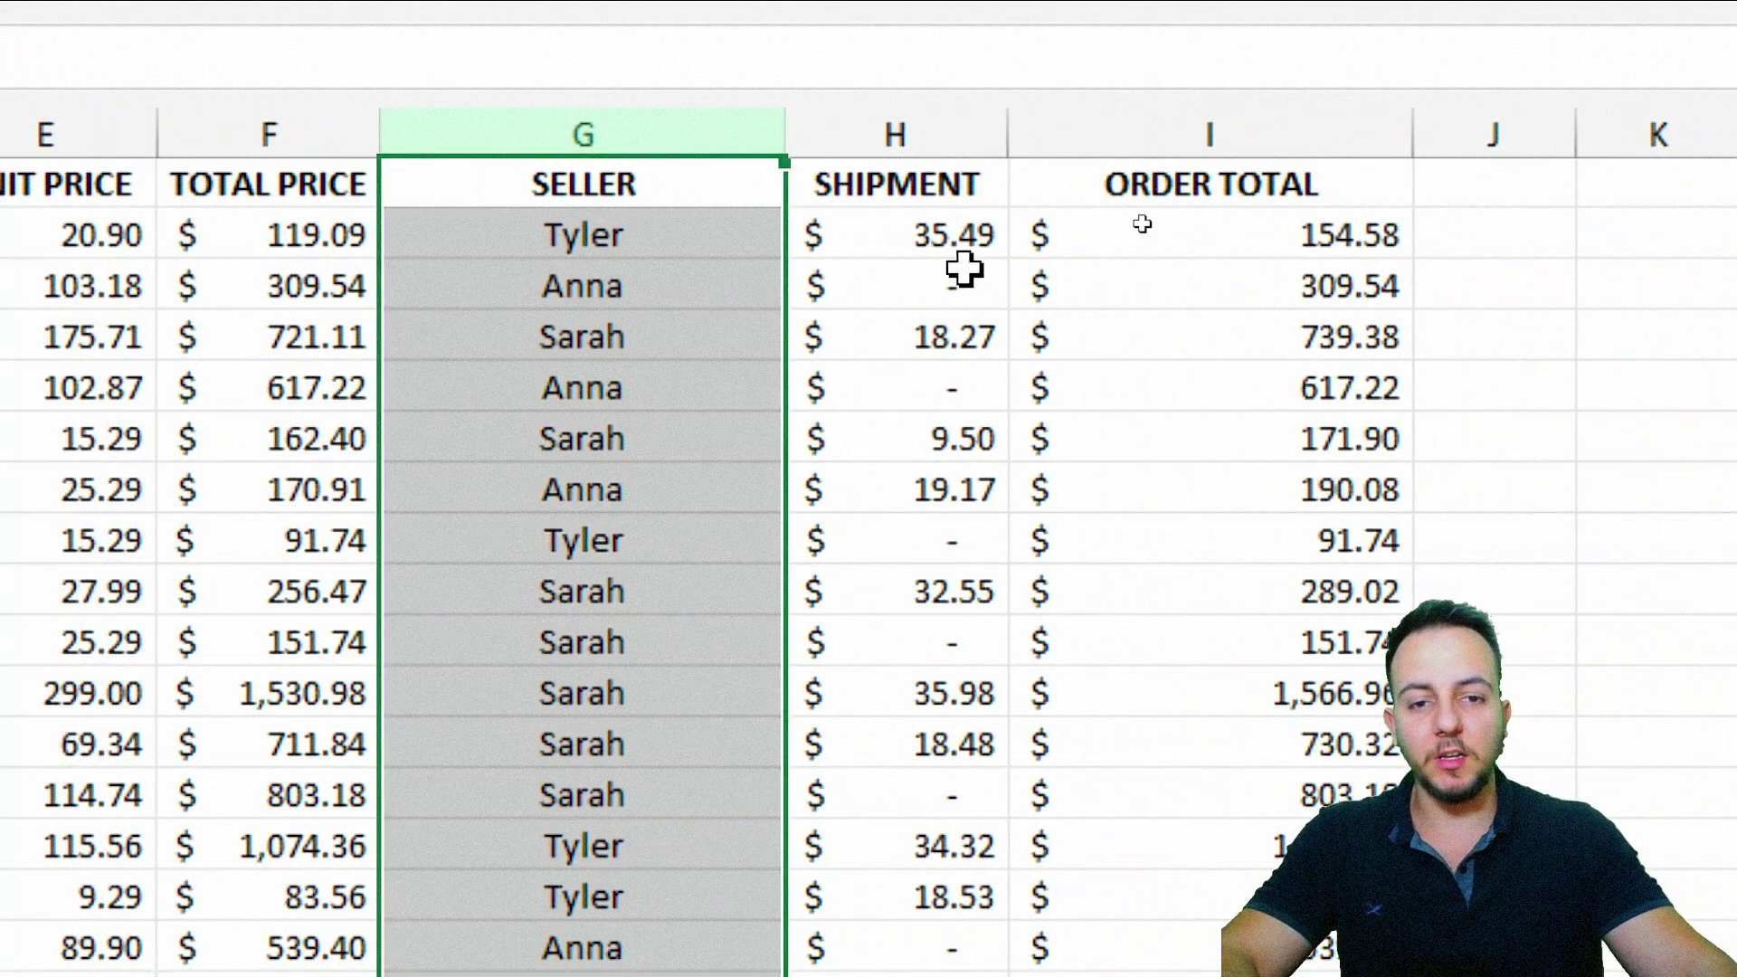
{"action": "left_click", "coordinate": [931, 122]}
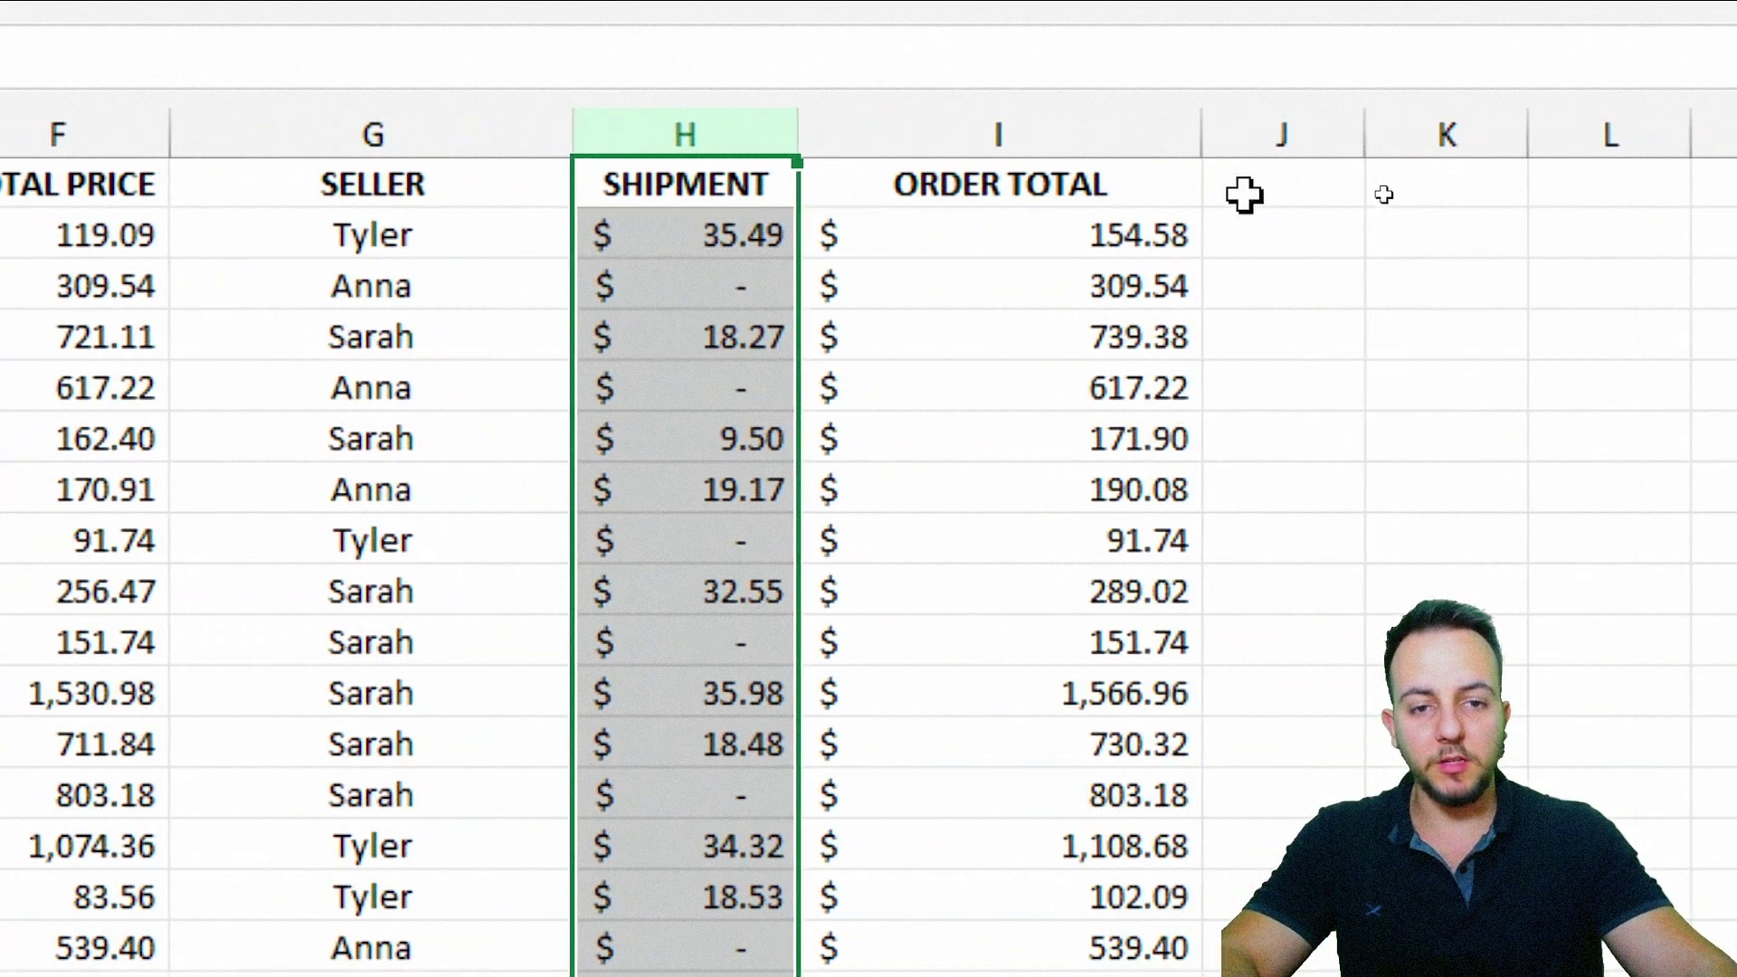
{"action": "left_click", "coordinate": [1096, 129]}
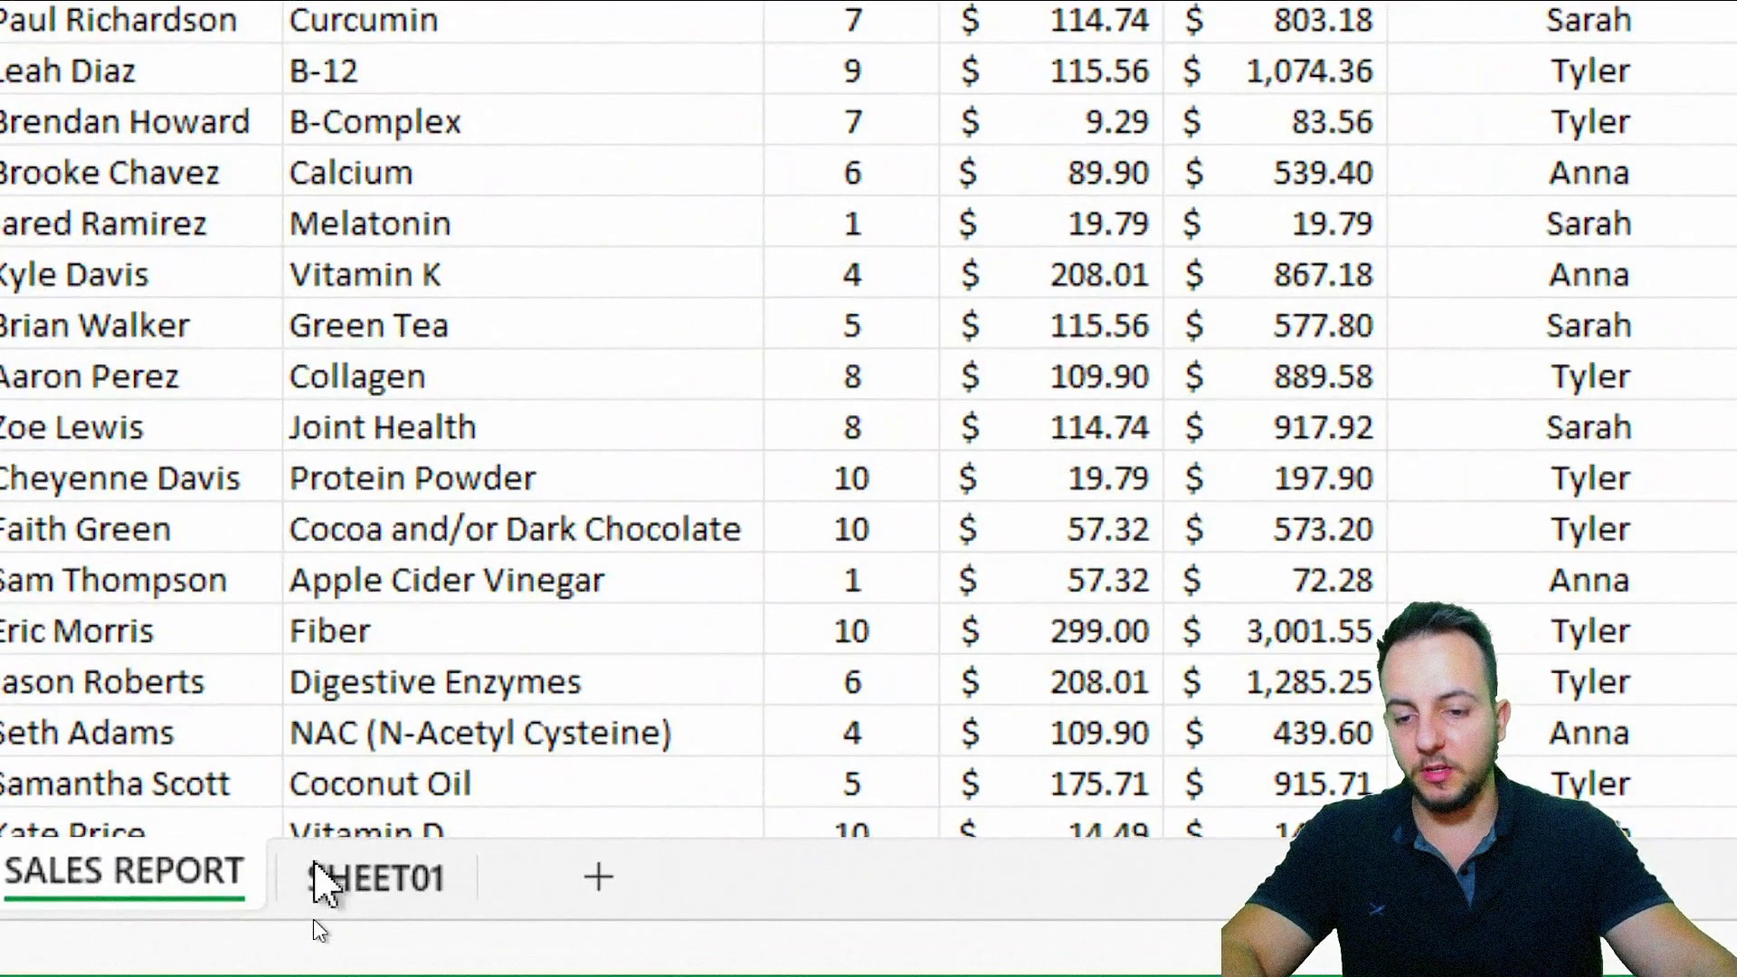
- On SHEET01, select the seller names Tyler, Anna and Sarah in A4:A6
{"action": "left_click", "coordinate": [358, 878]}
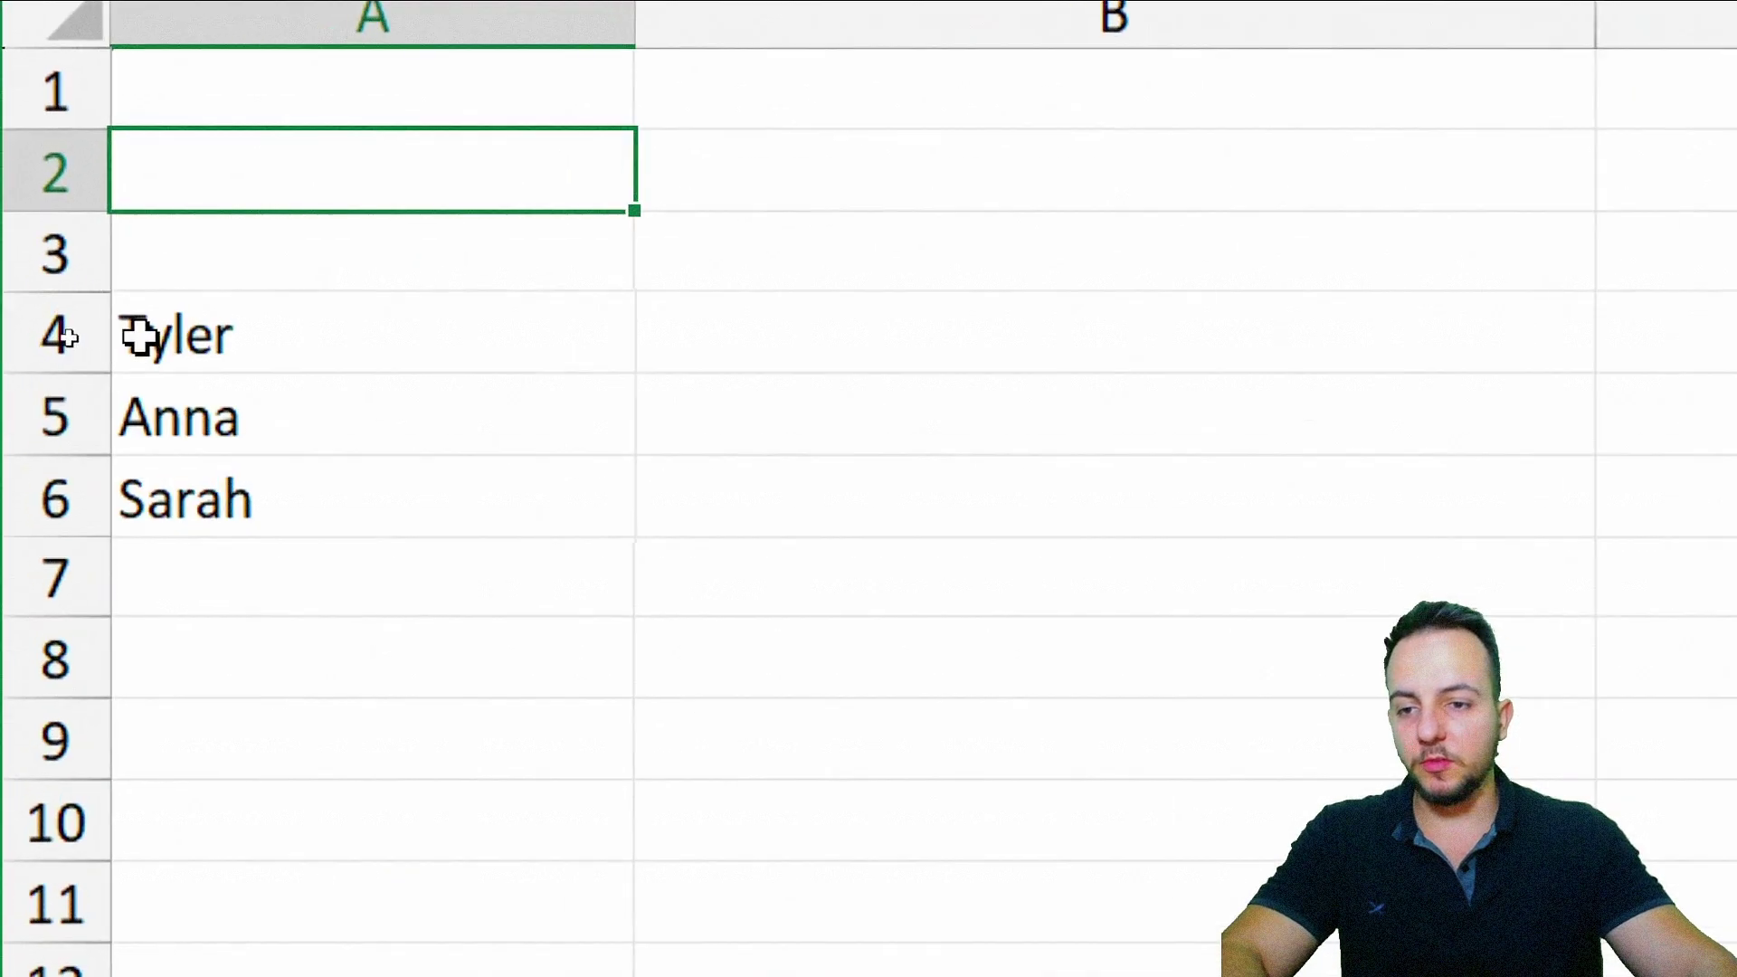
{"action": "left_click", "coordinate": [331, 369]}
{"action": "left_click_drag", "start_coordinate": [331, 380], "coordinate": [295, 481]}
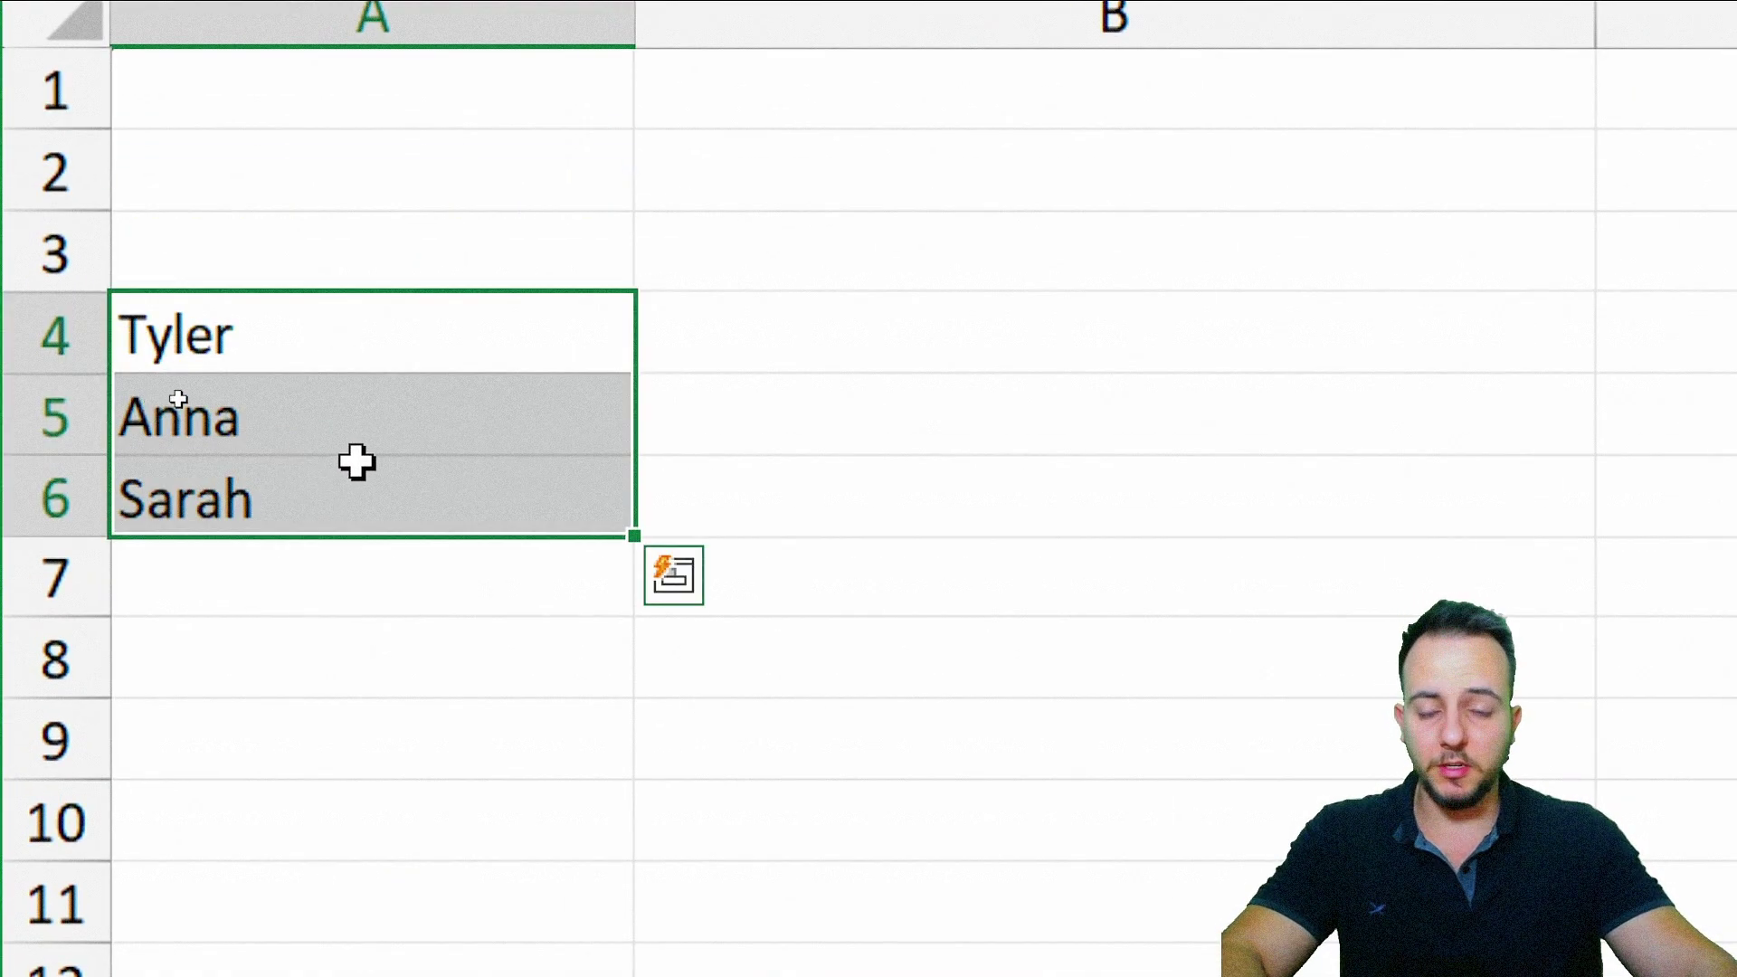
- Label A2 'TOTAL SALES:' and start a =SUM formula in B2
{"action": "left_click", "coordinate": [390, 260]}
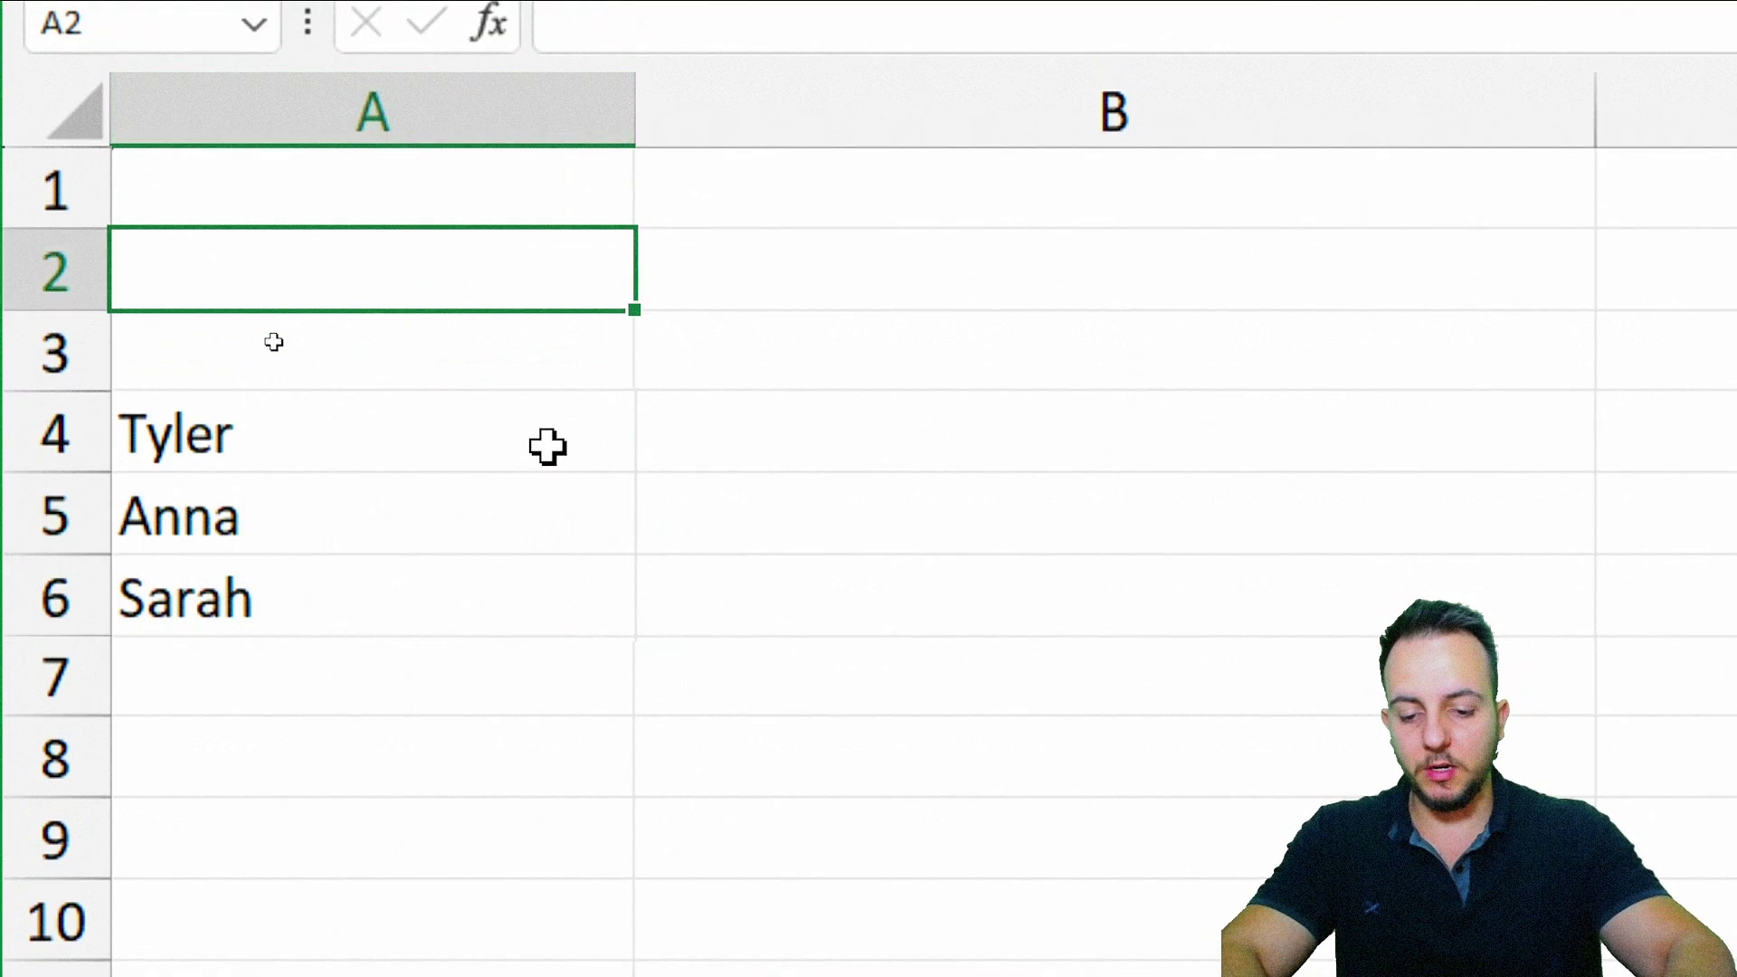
{"action": "type", "text": "TOTAL SALES:"}
{"action": "key", "text": "Tab"}
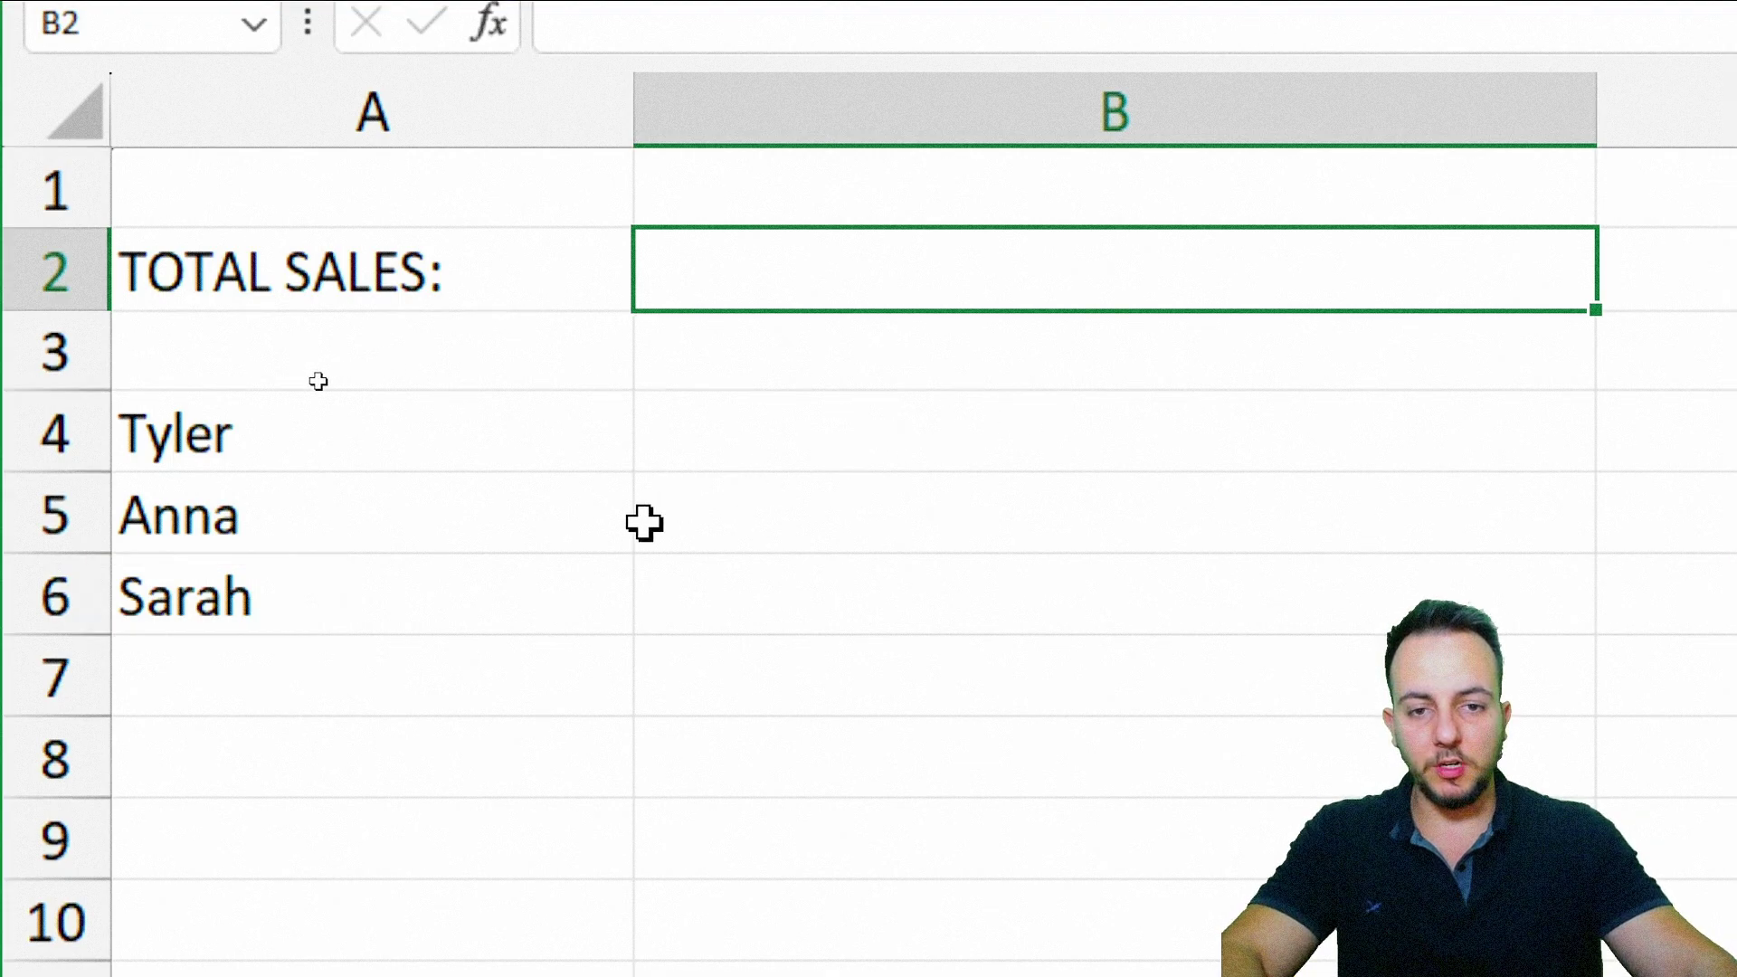
{"action": "type", "text": "=SUM"}
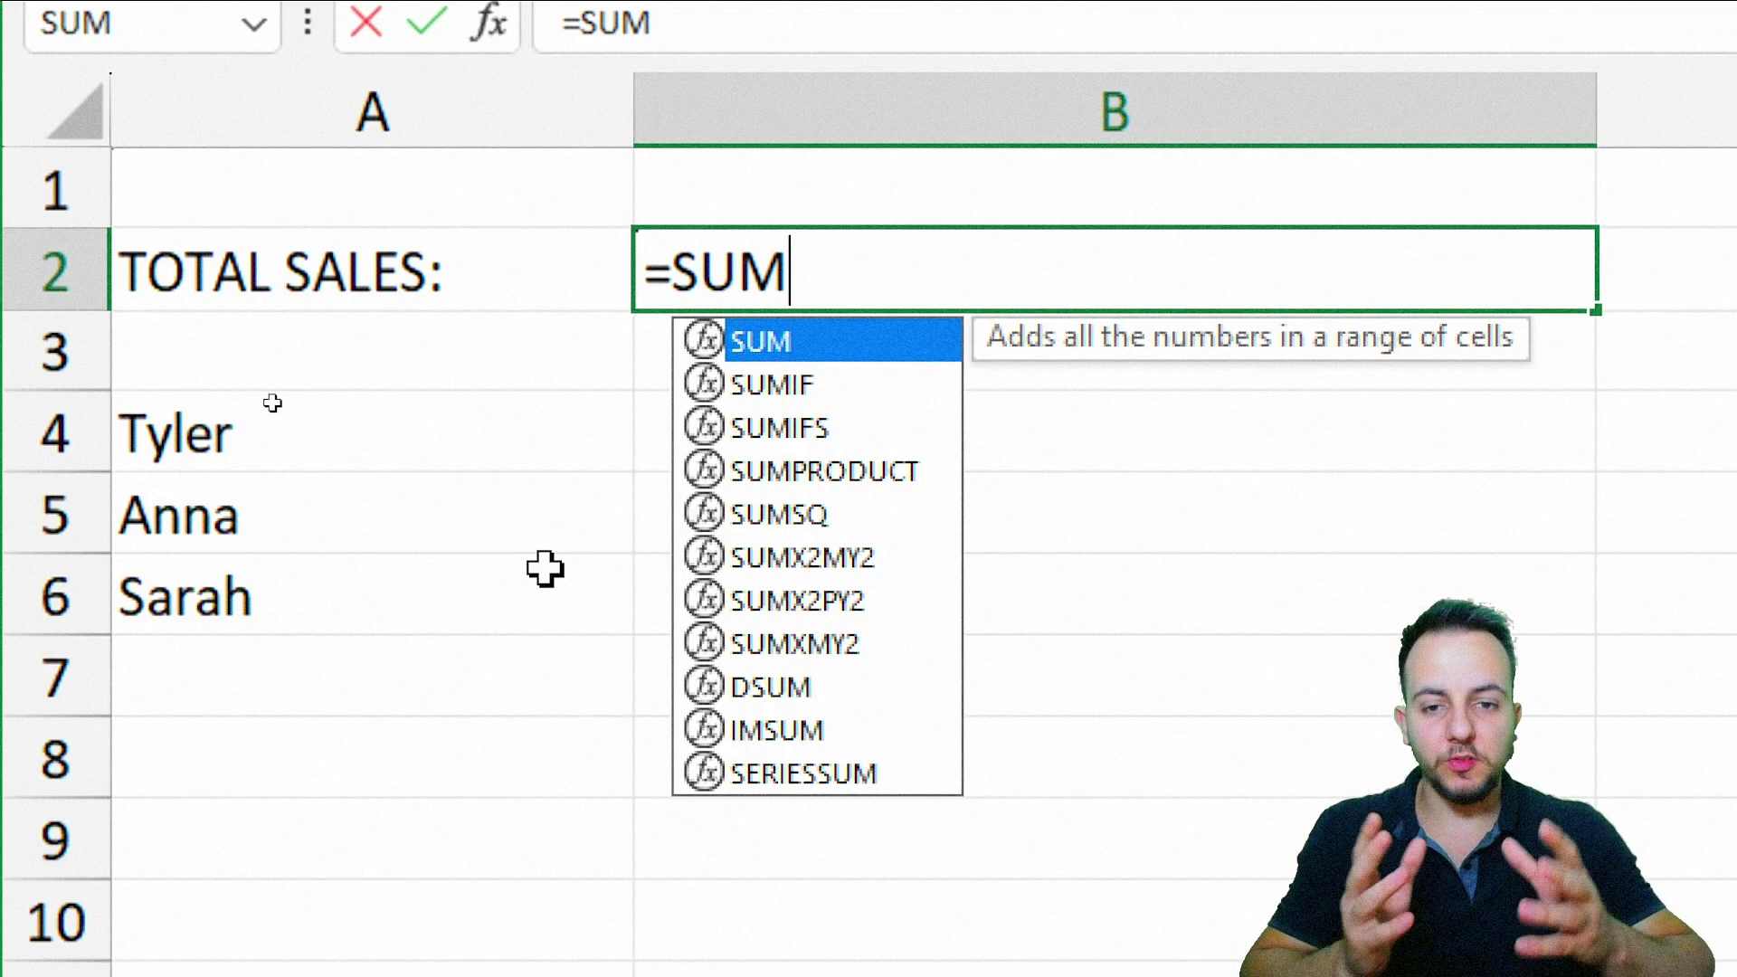
- Switch B2 to SUMIF with 'SALES REPORT'!G:G, the SELLER column, as its range
{"action": "type", "text": "IF"}
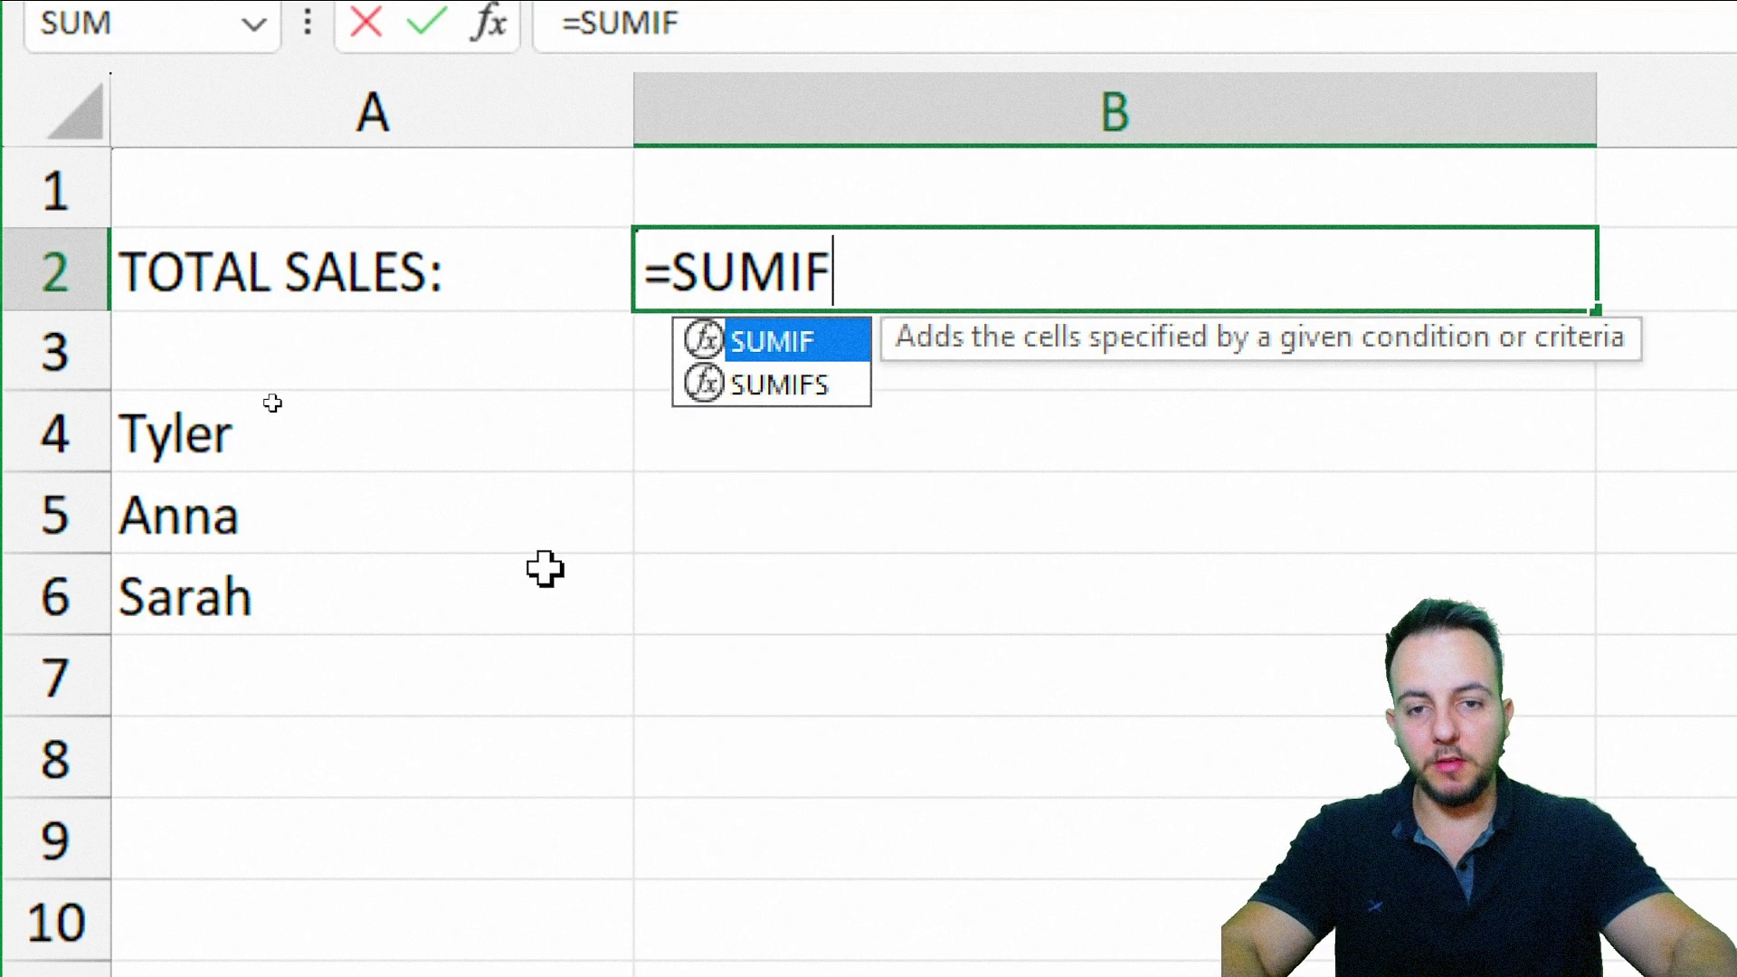
{"action": "double_click", "coordinate": [792, 349]}
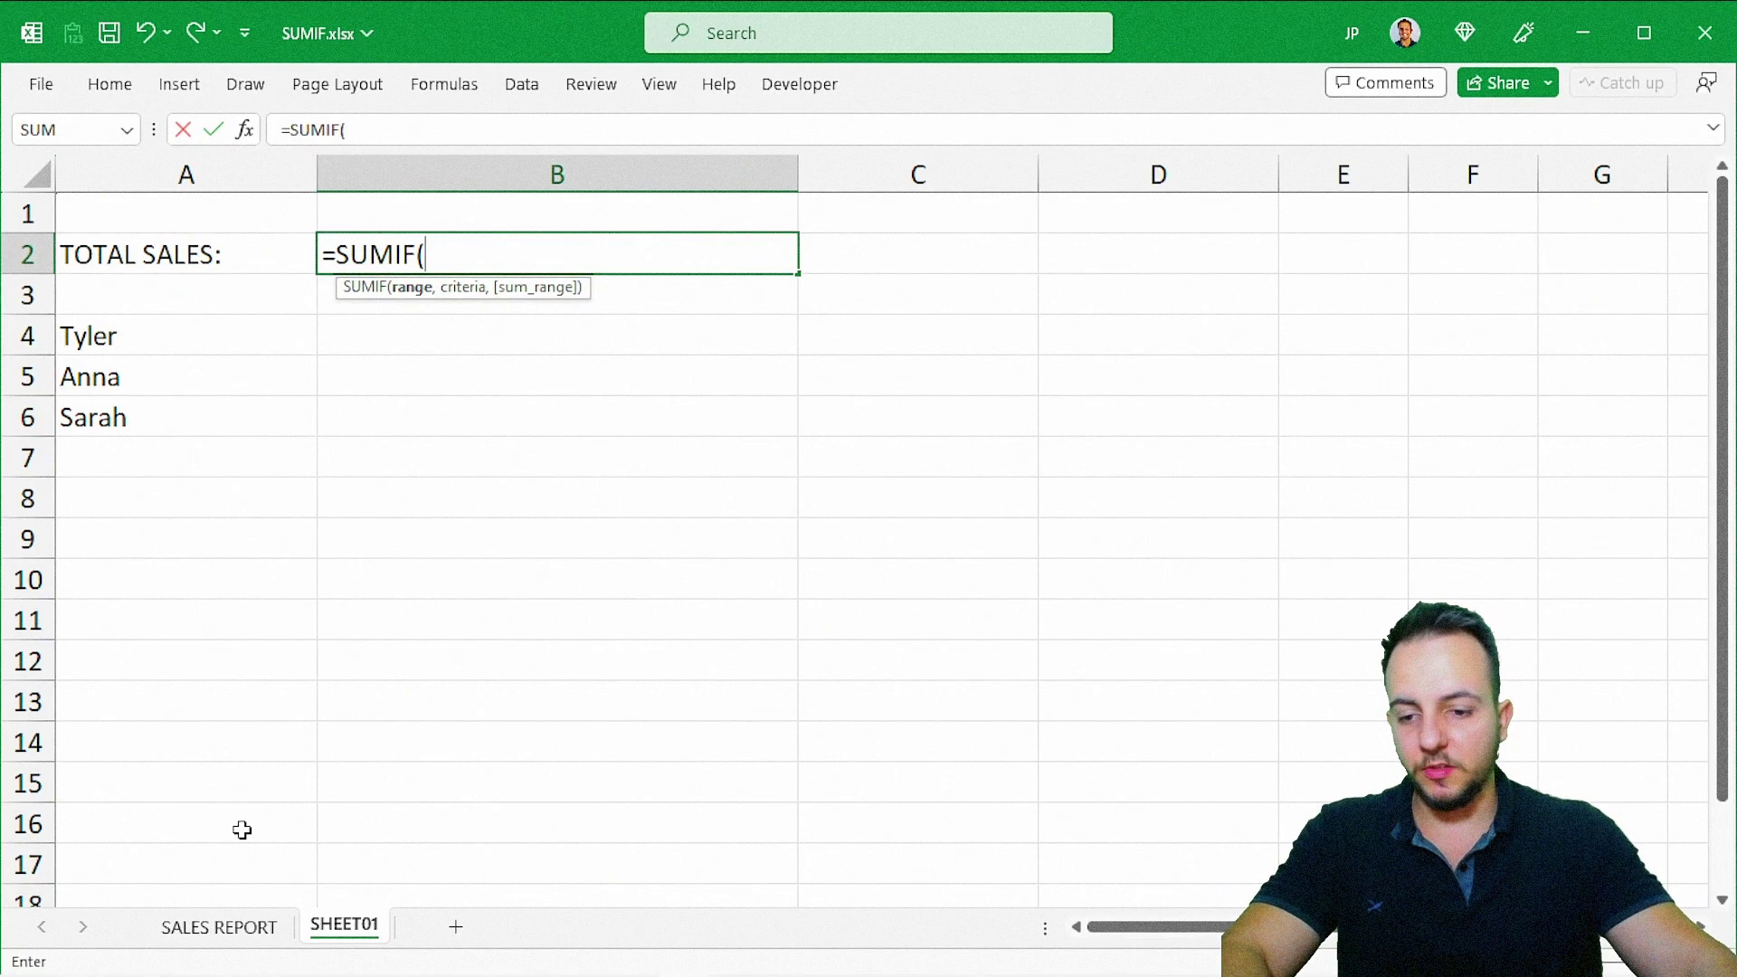
{"action": "left_click", "coordinate": [220, 926]}
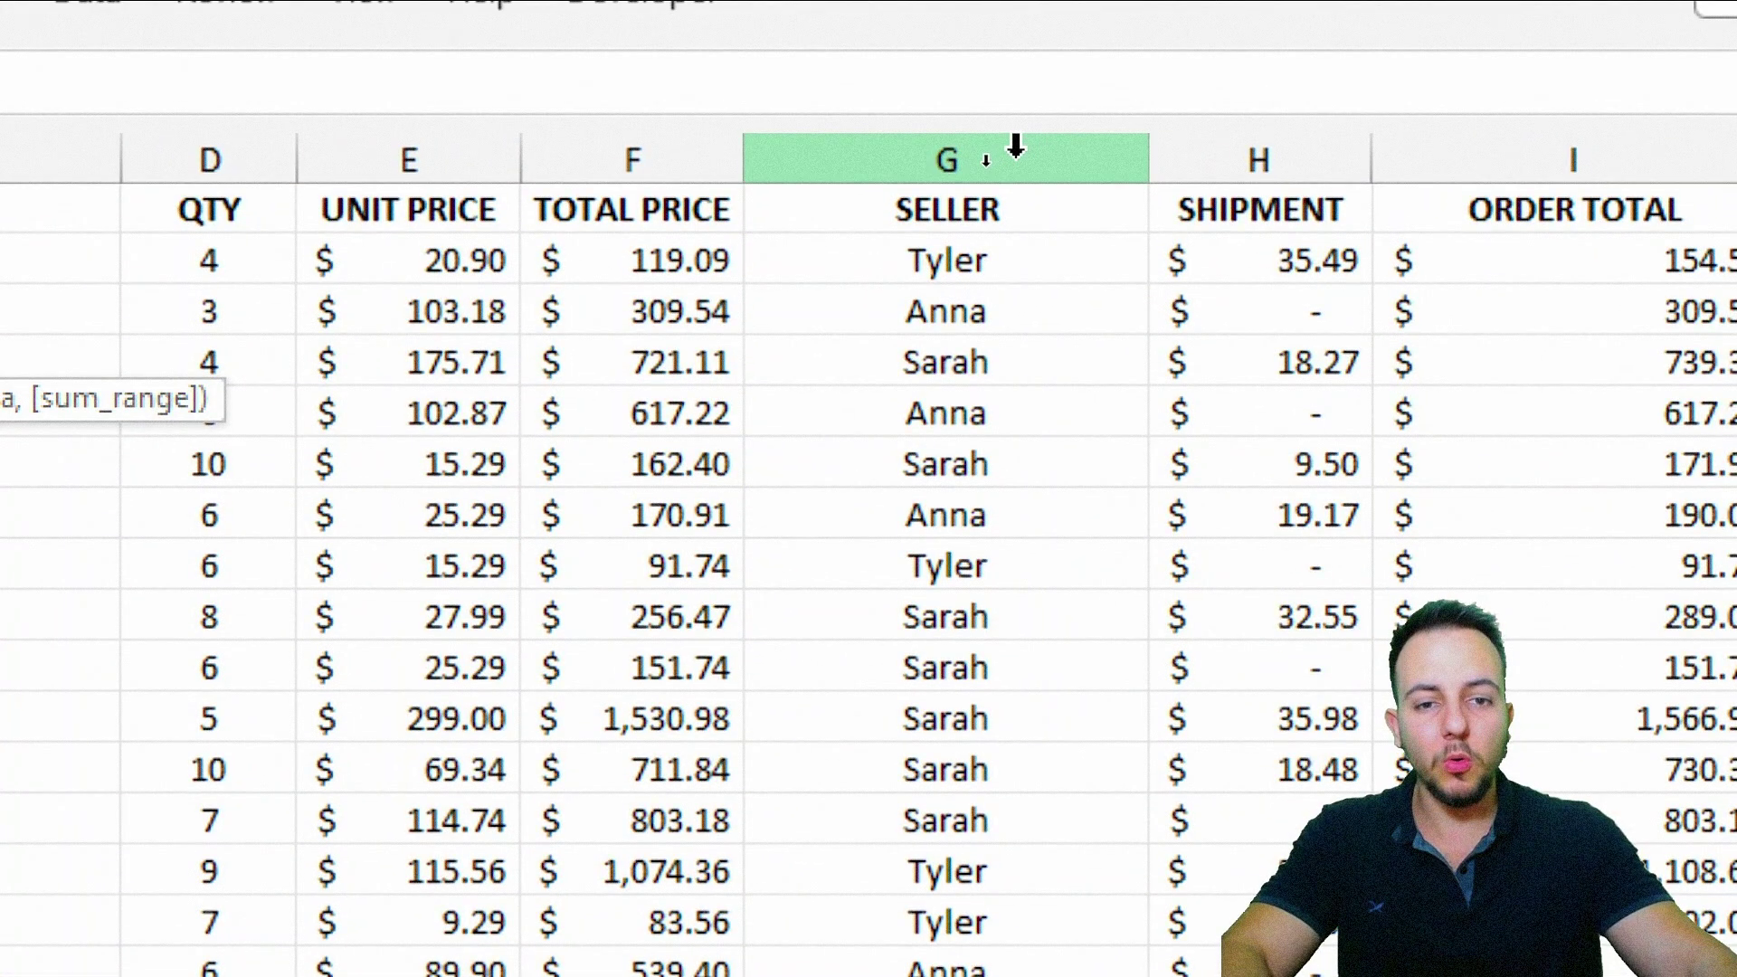
{"action": "left_click", "coordinate": [1015, 146]}
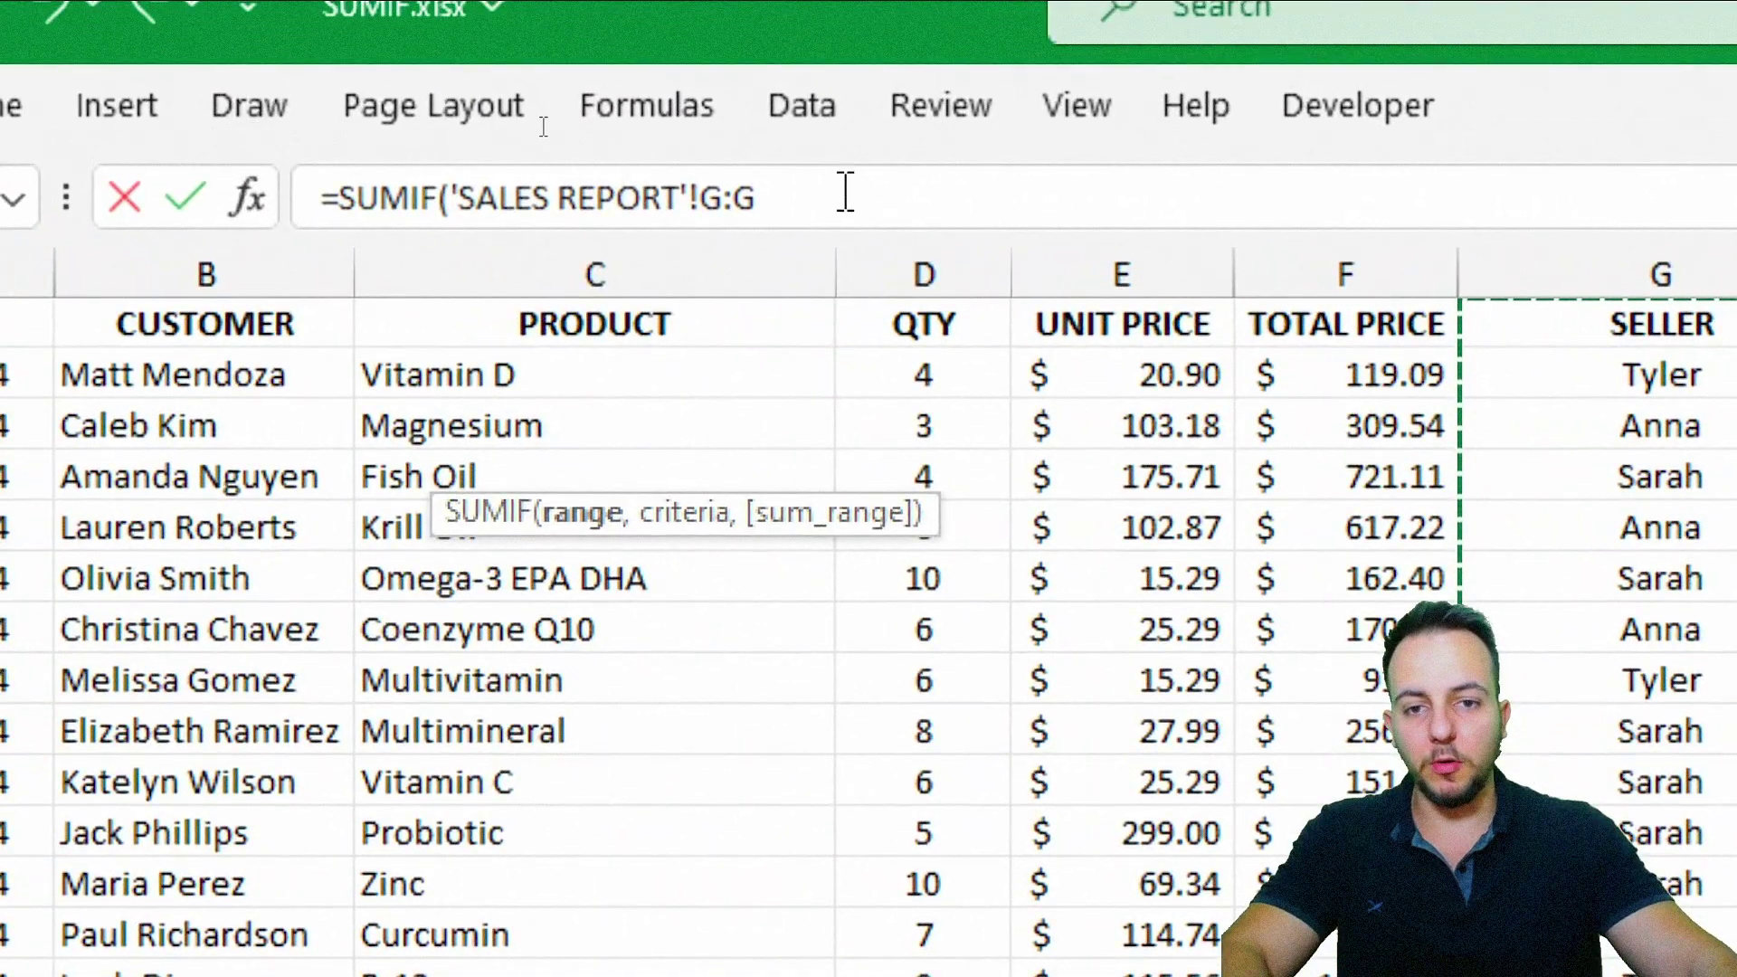
{"action": "left_click", "coordinate": [768, 161]}
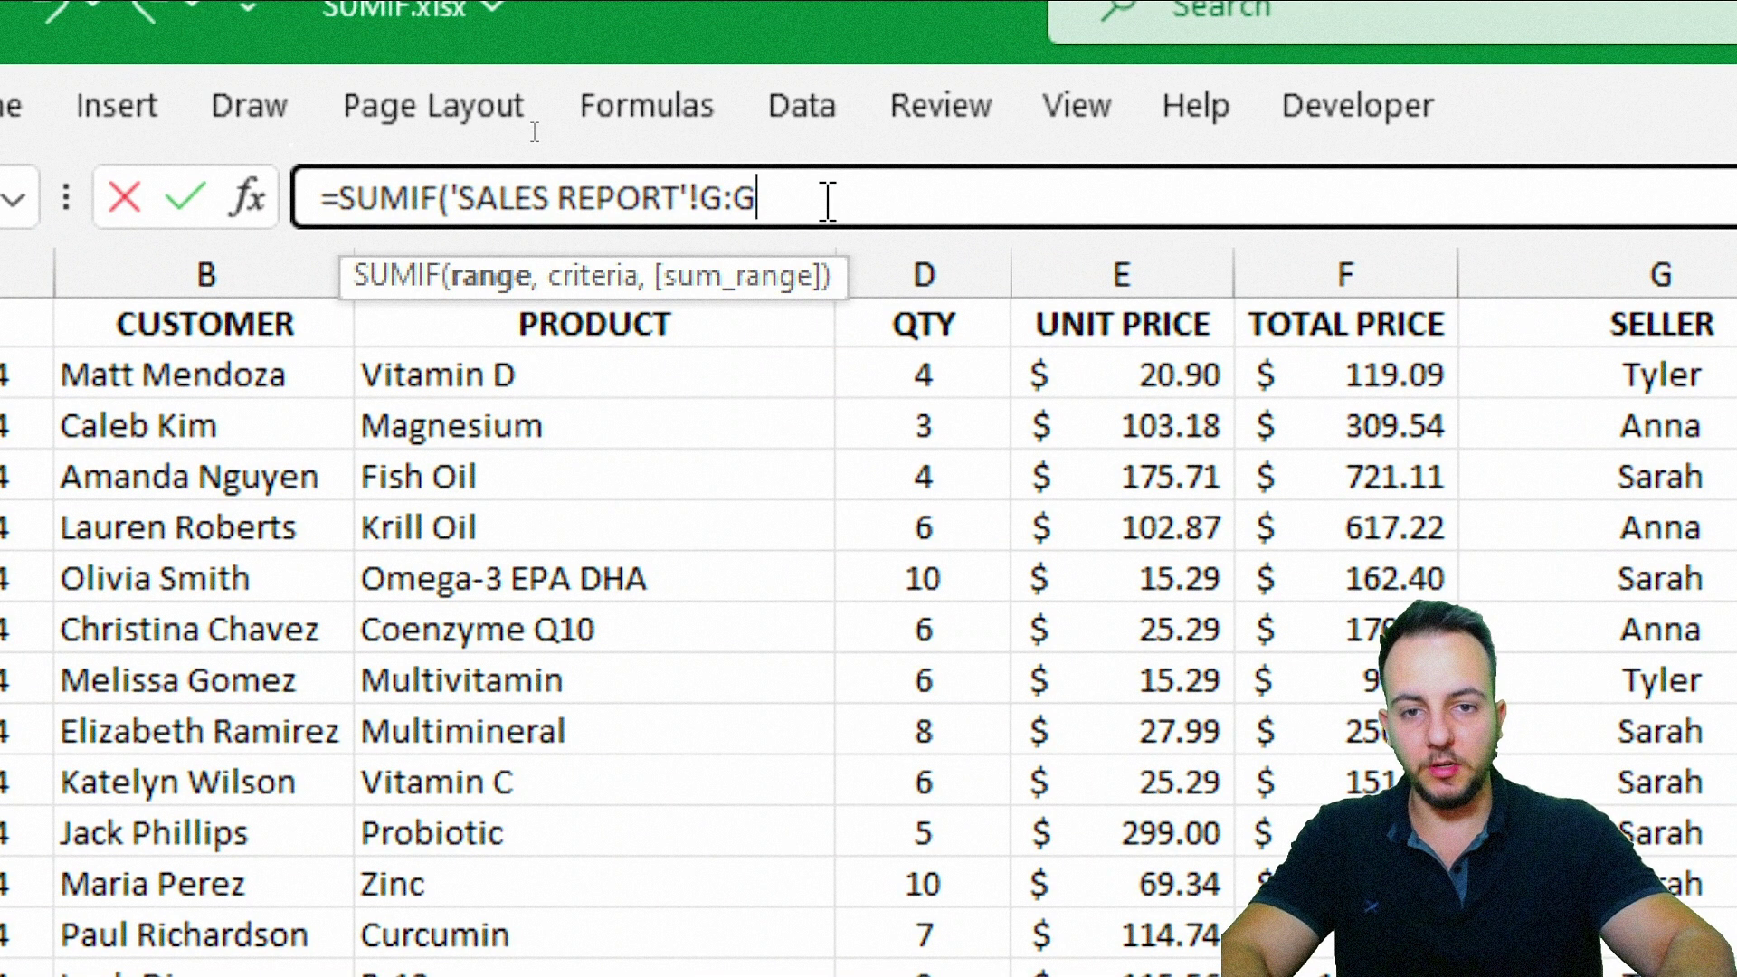
{"action": "type", "text": ","}
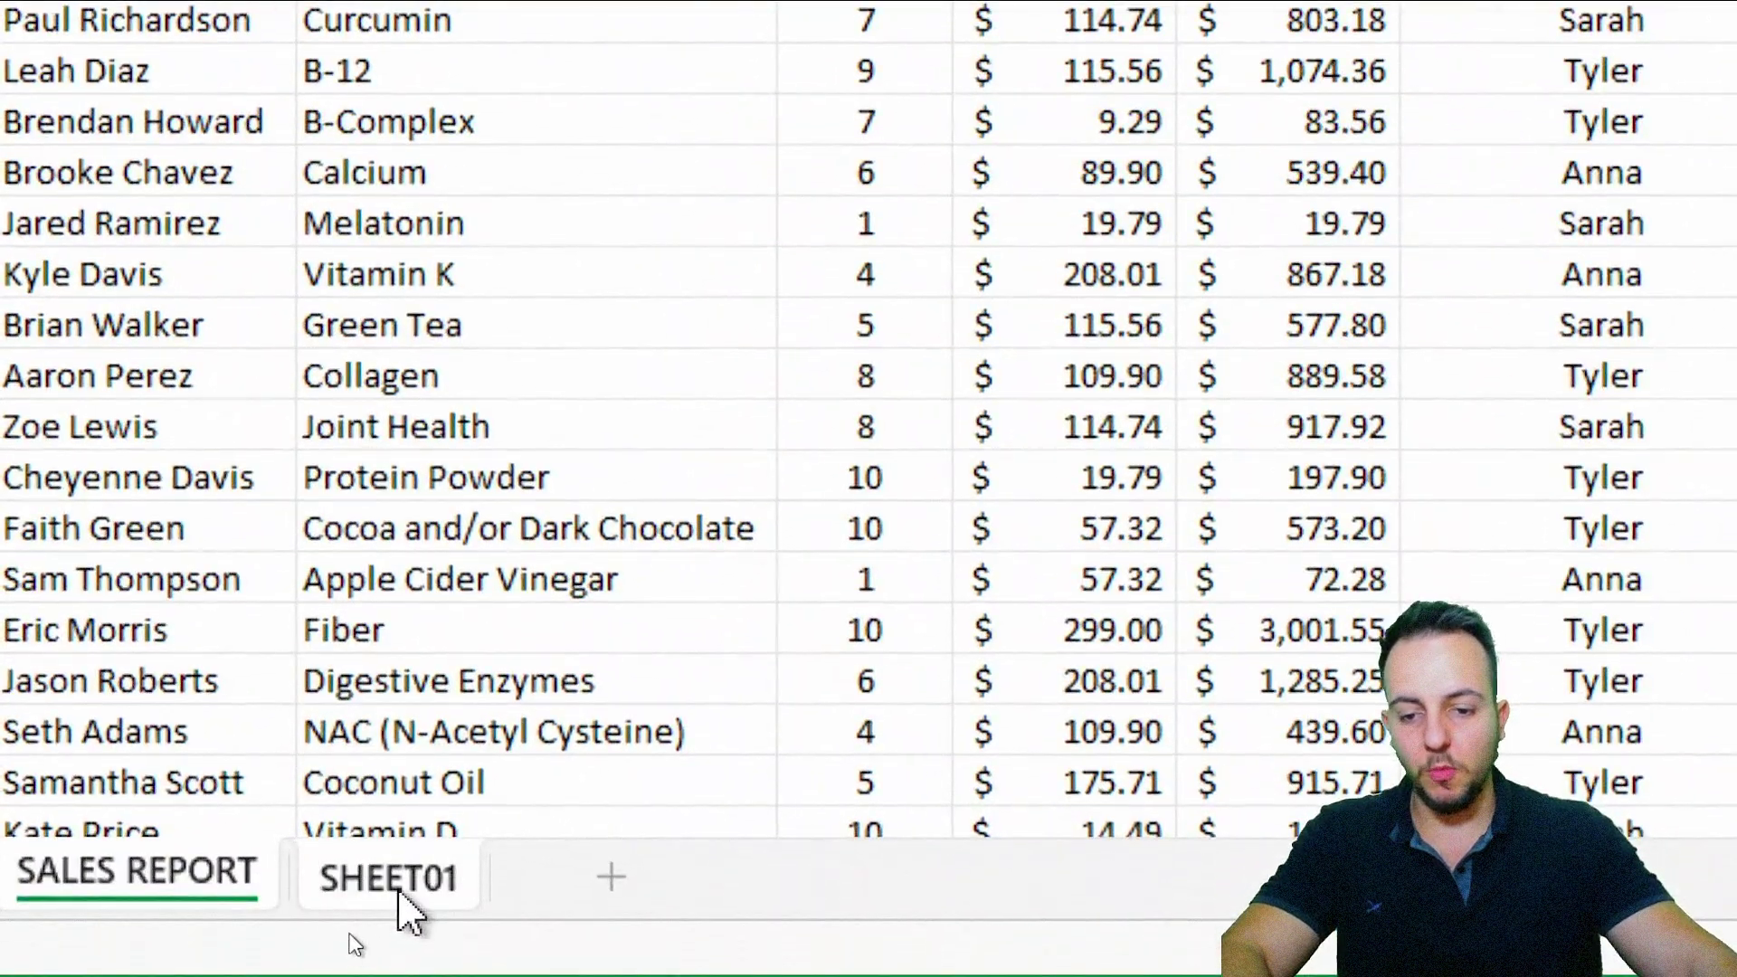
- Set the SUMIF criterion to Tyler in SHEET01!A4
{"action": "left_click", "coordinate": [400, 894]}
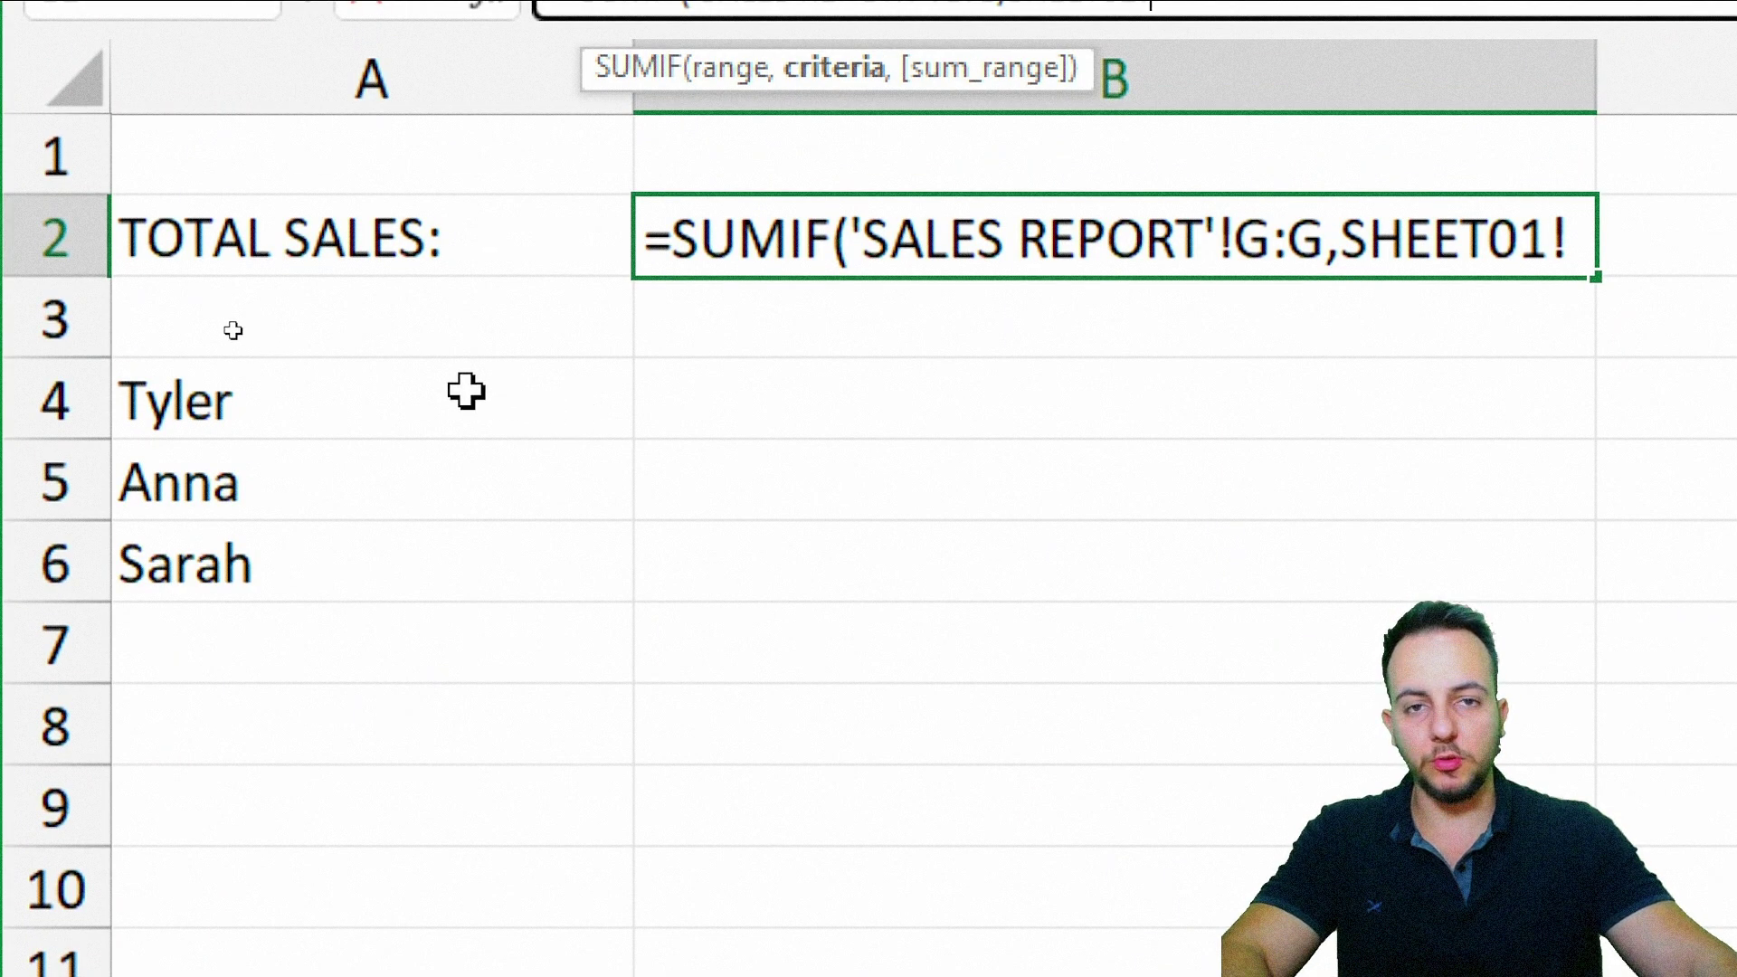
{"action": "left_click", "coordinate": [353, 412]}
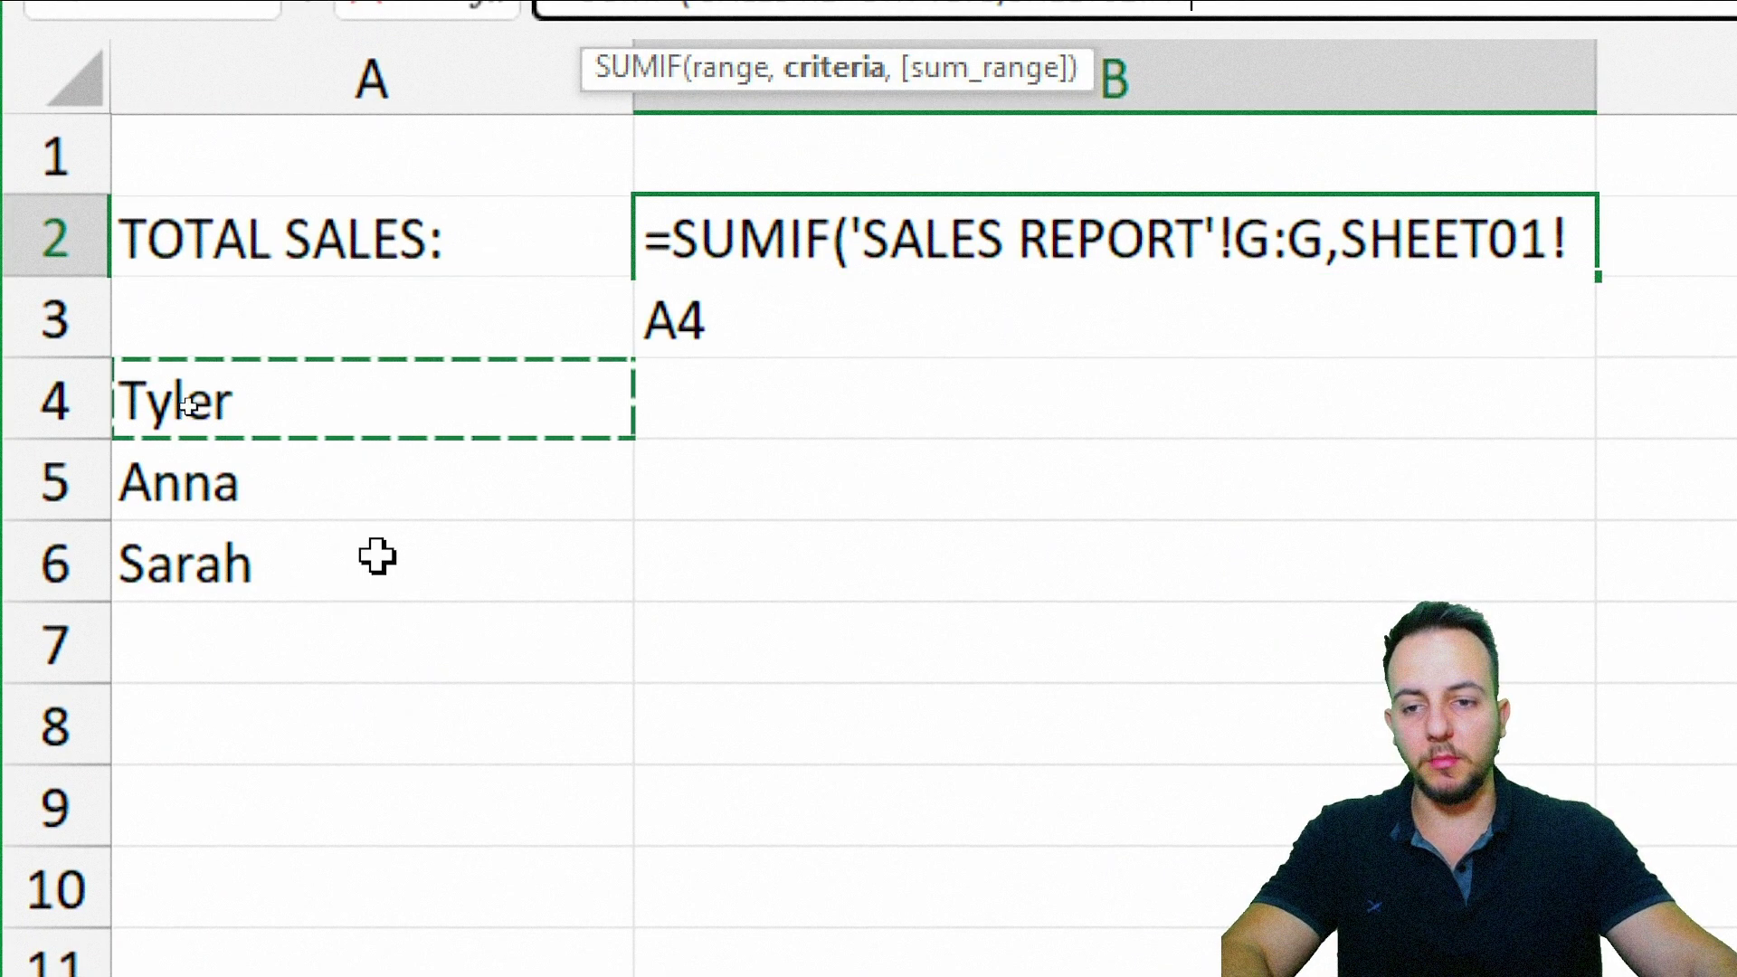
{"action": "left_click", "coordinate": [381, 499]}
{"action": "left_click", "coordinate": [331, 582]}
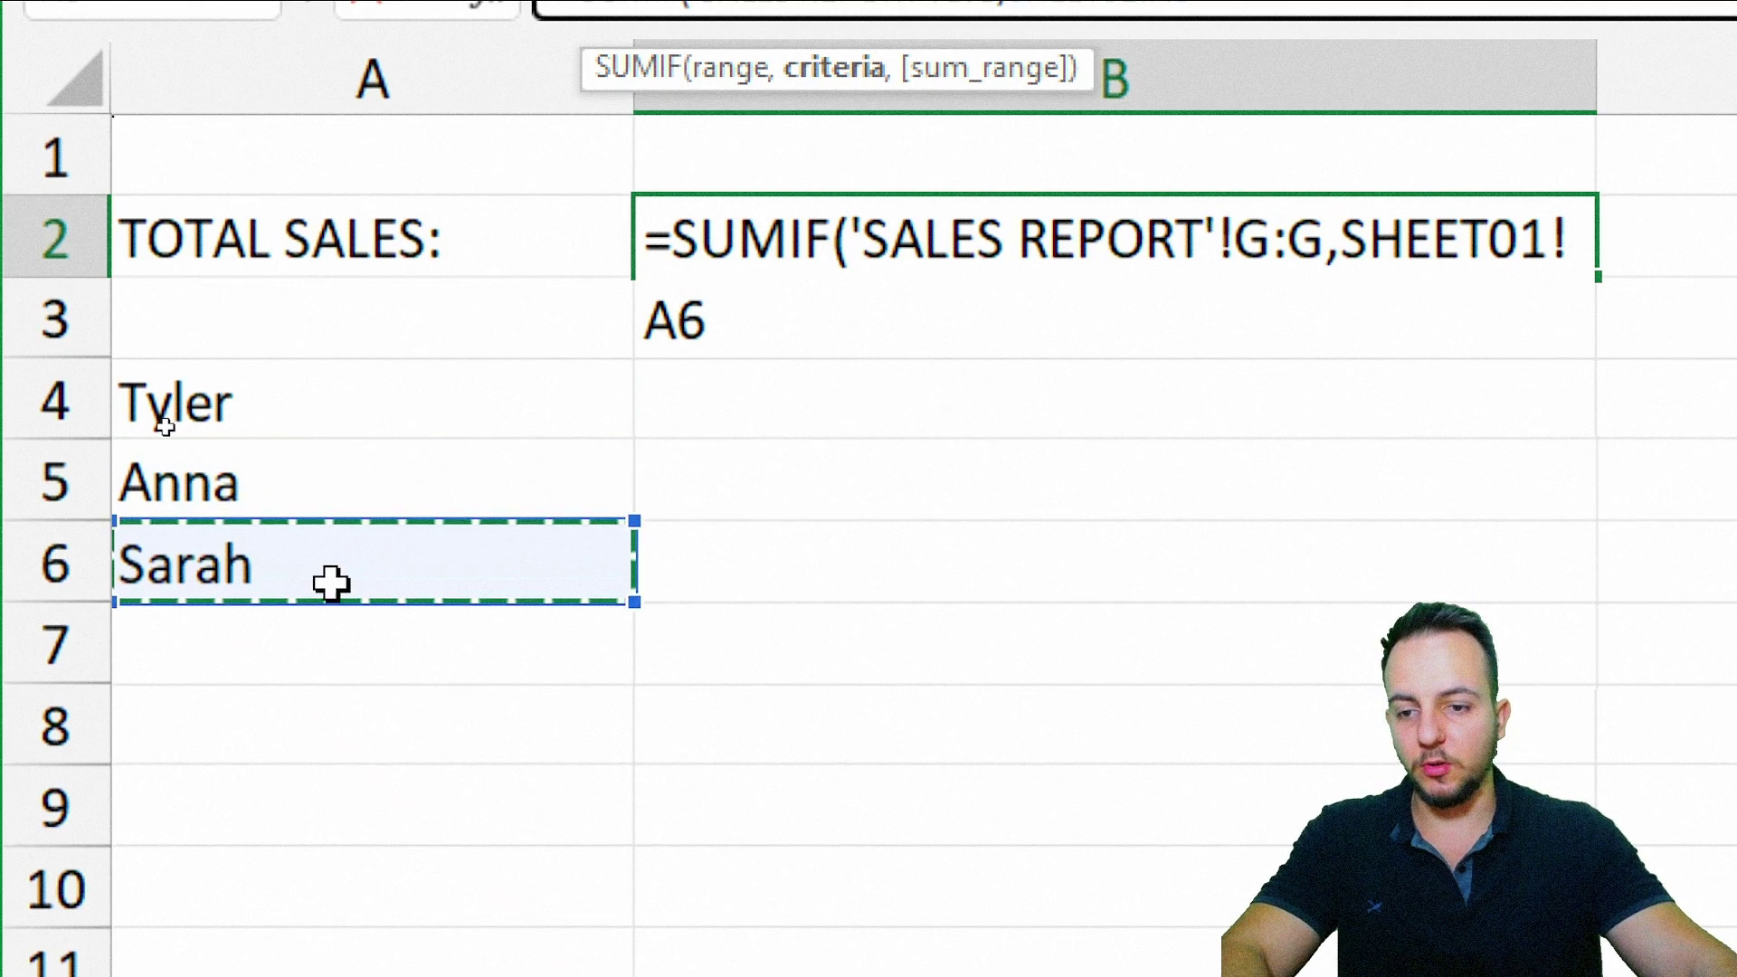
{"action": "left_click", "coordinate": [433, 427]}
{"action": "left_click", "coordinate": [356, 501]}
{"action": "left_click", "coordinate": [353, 568]}
{"action": "left_click", "coordinate": [380, 479]}
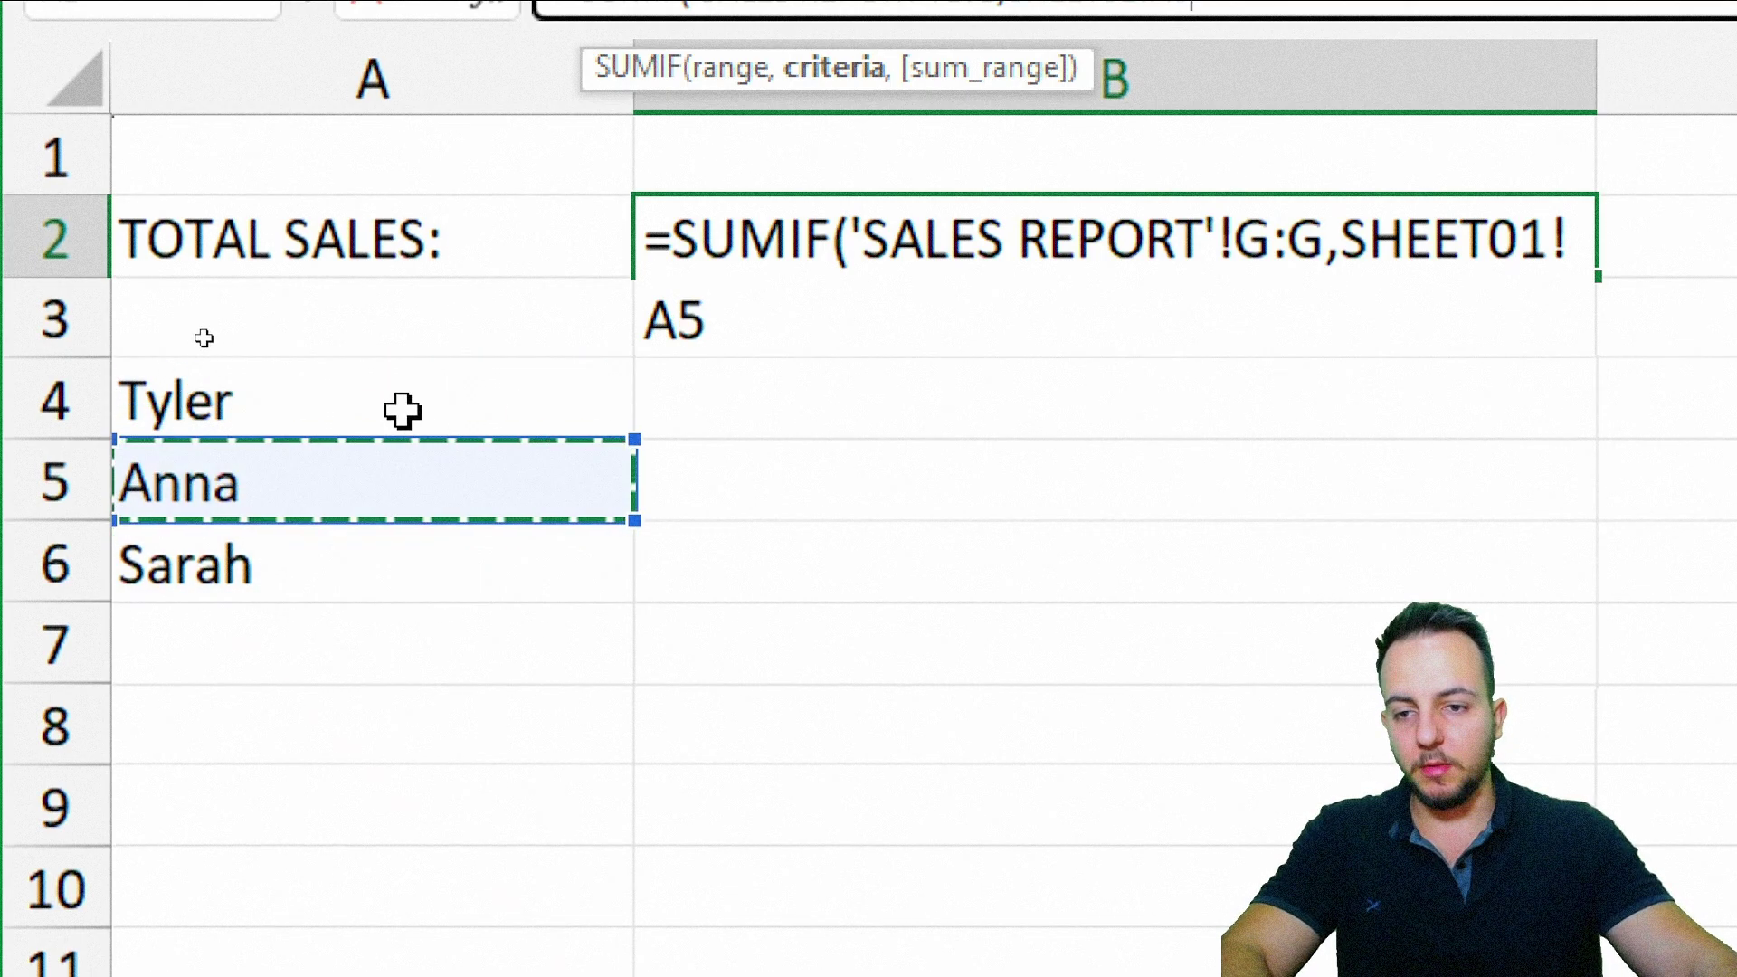
{"action": "left_click", "coordinate": [398, 407]}
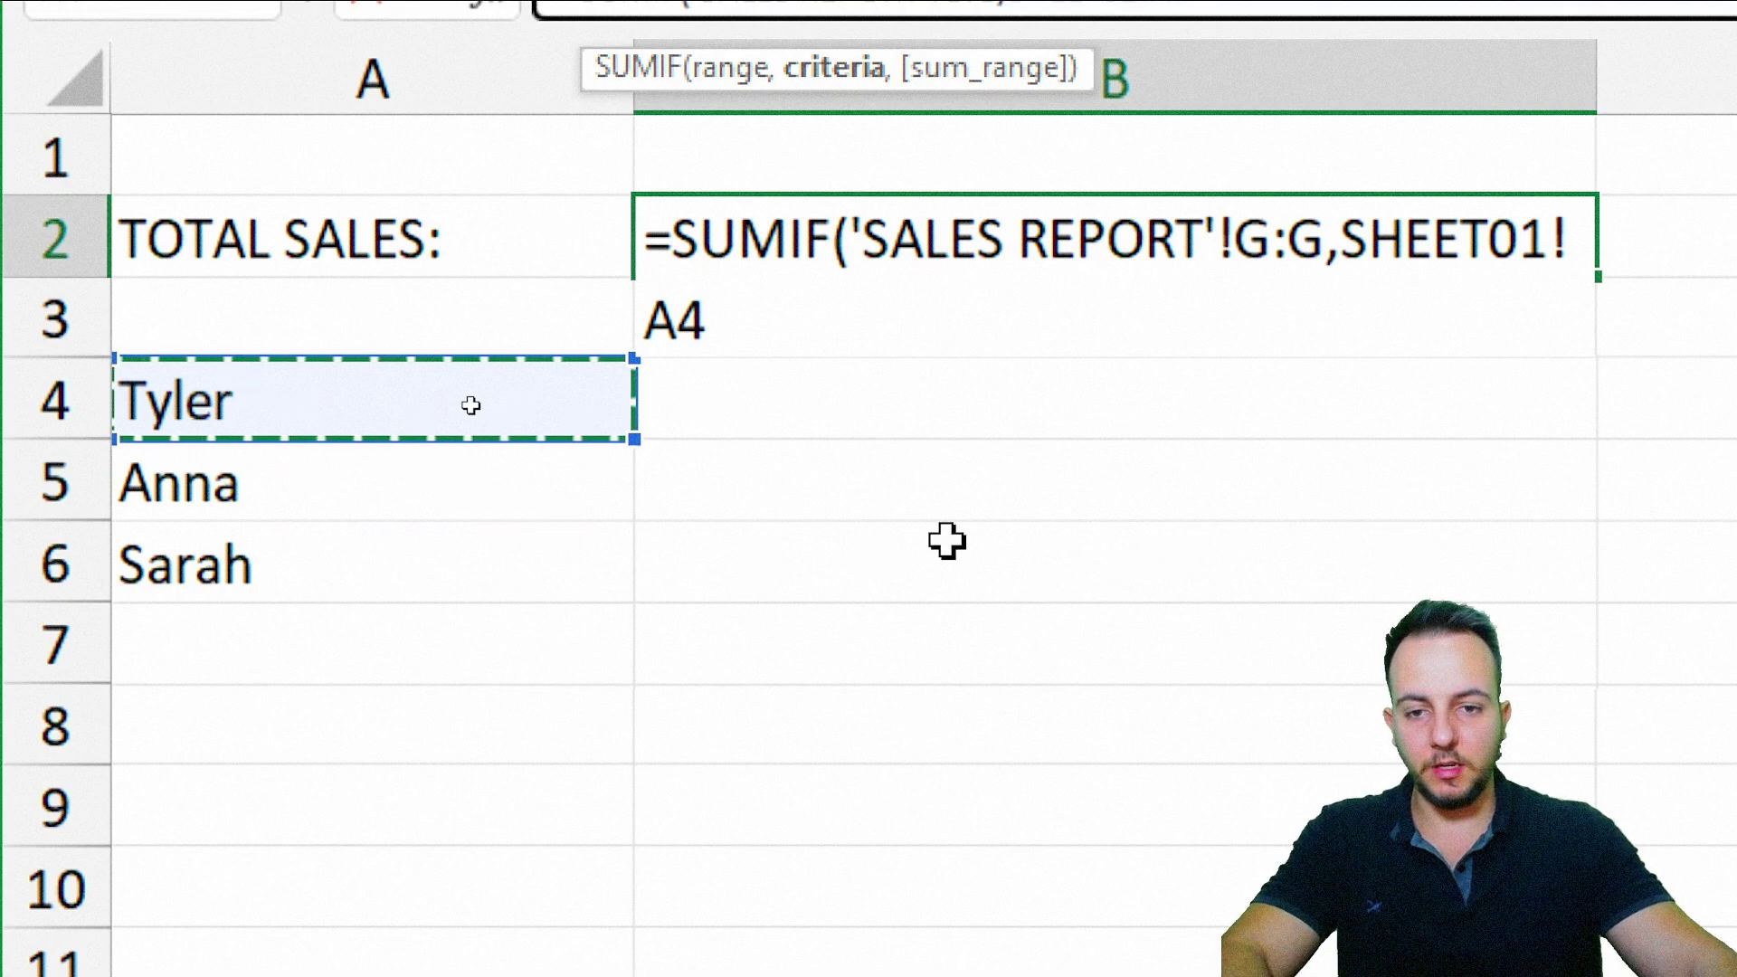
- Add 'SALES REPORT'!I:I as the sum range and commit, giving $16,183.79 for Tyler
{"action": "type", "text": ","}
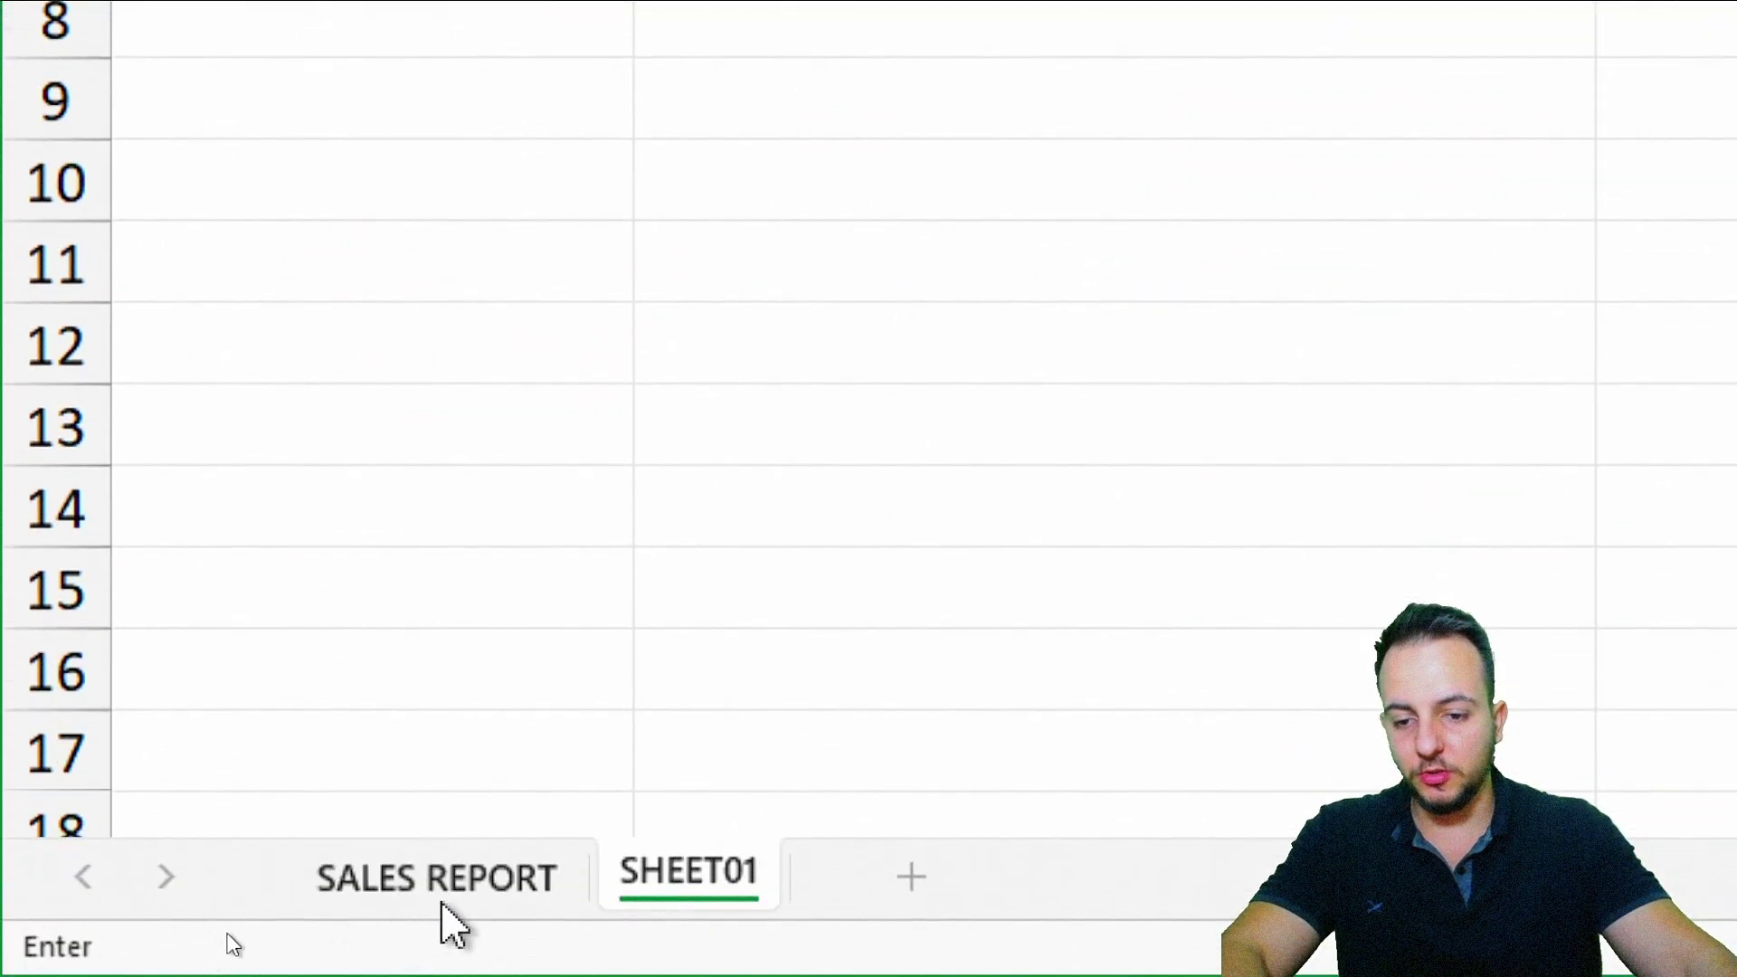
{"action": "left_click", "coordinate": [446, 923]}
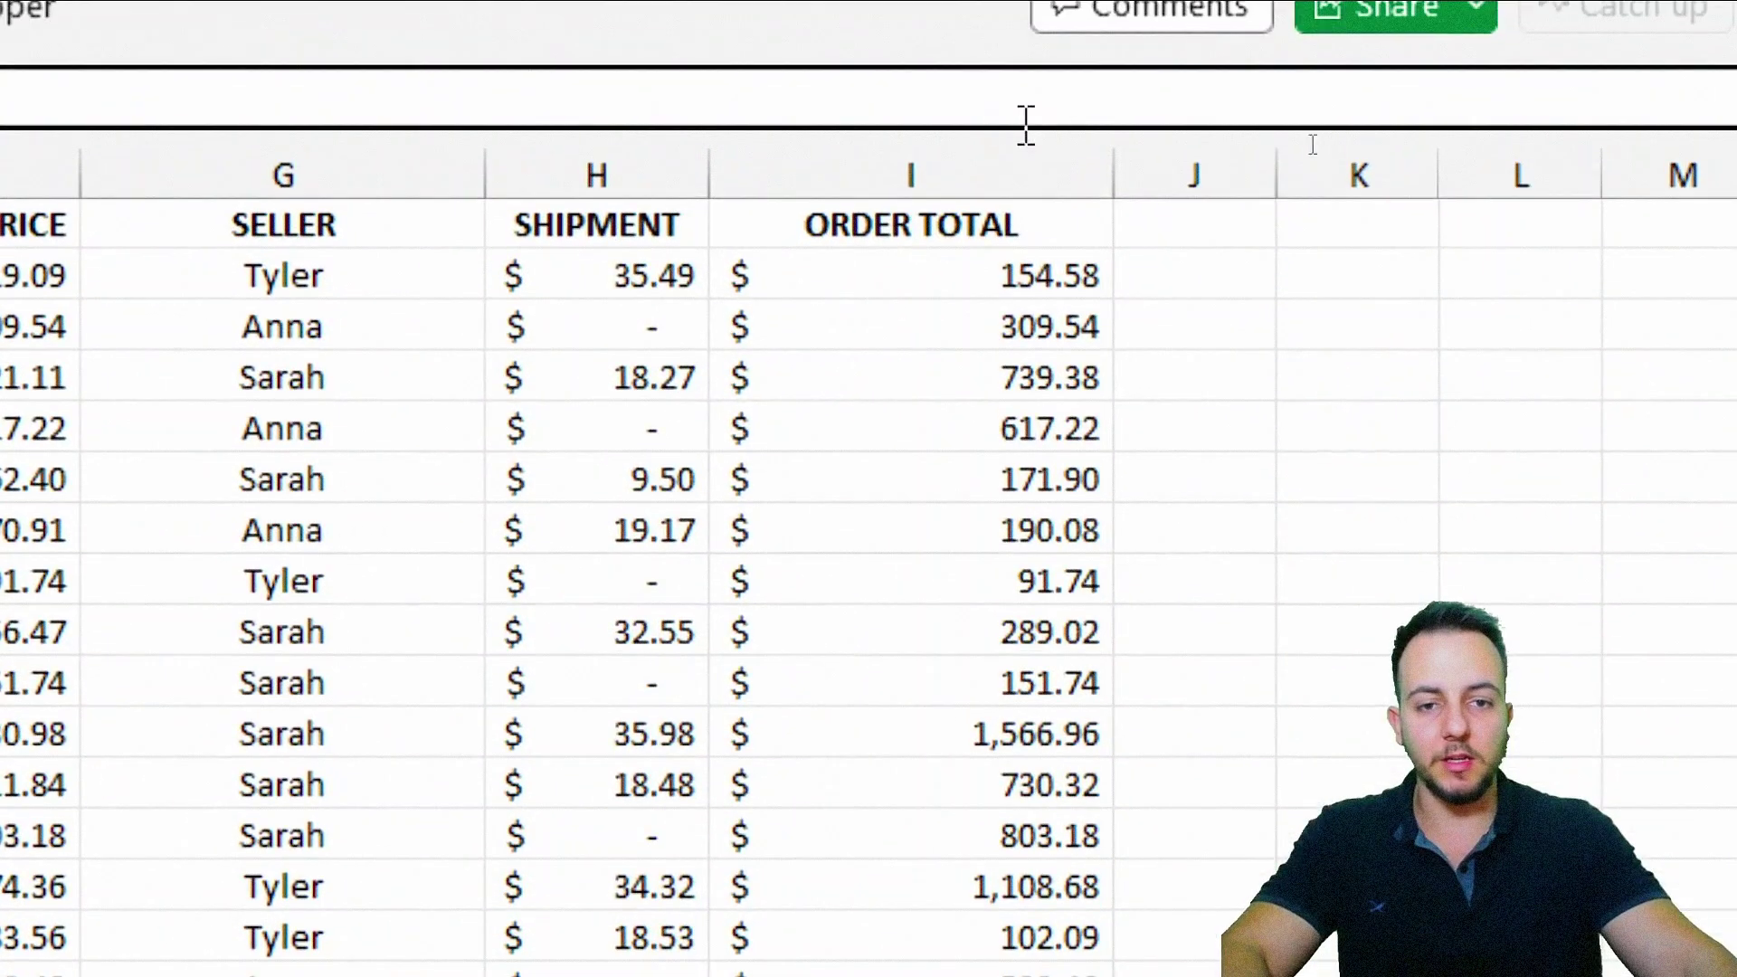
{"action": "left_click", "coordinate": [1010, 161]}
{"action": "mouse_move", "coordinate": [1010, 161]}
{"action": "left_mouse_down"}
{"action": "mouse_move", "coordinate": [958, 166]}
{"action": "mouse_move", "coordinate": [993, 166]}
{"action": "mouse_move", "coordinate": [982, 178]}
{"action": "left_mouse_up"}
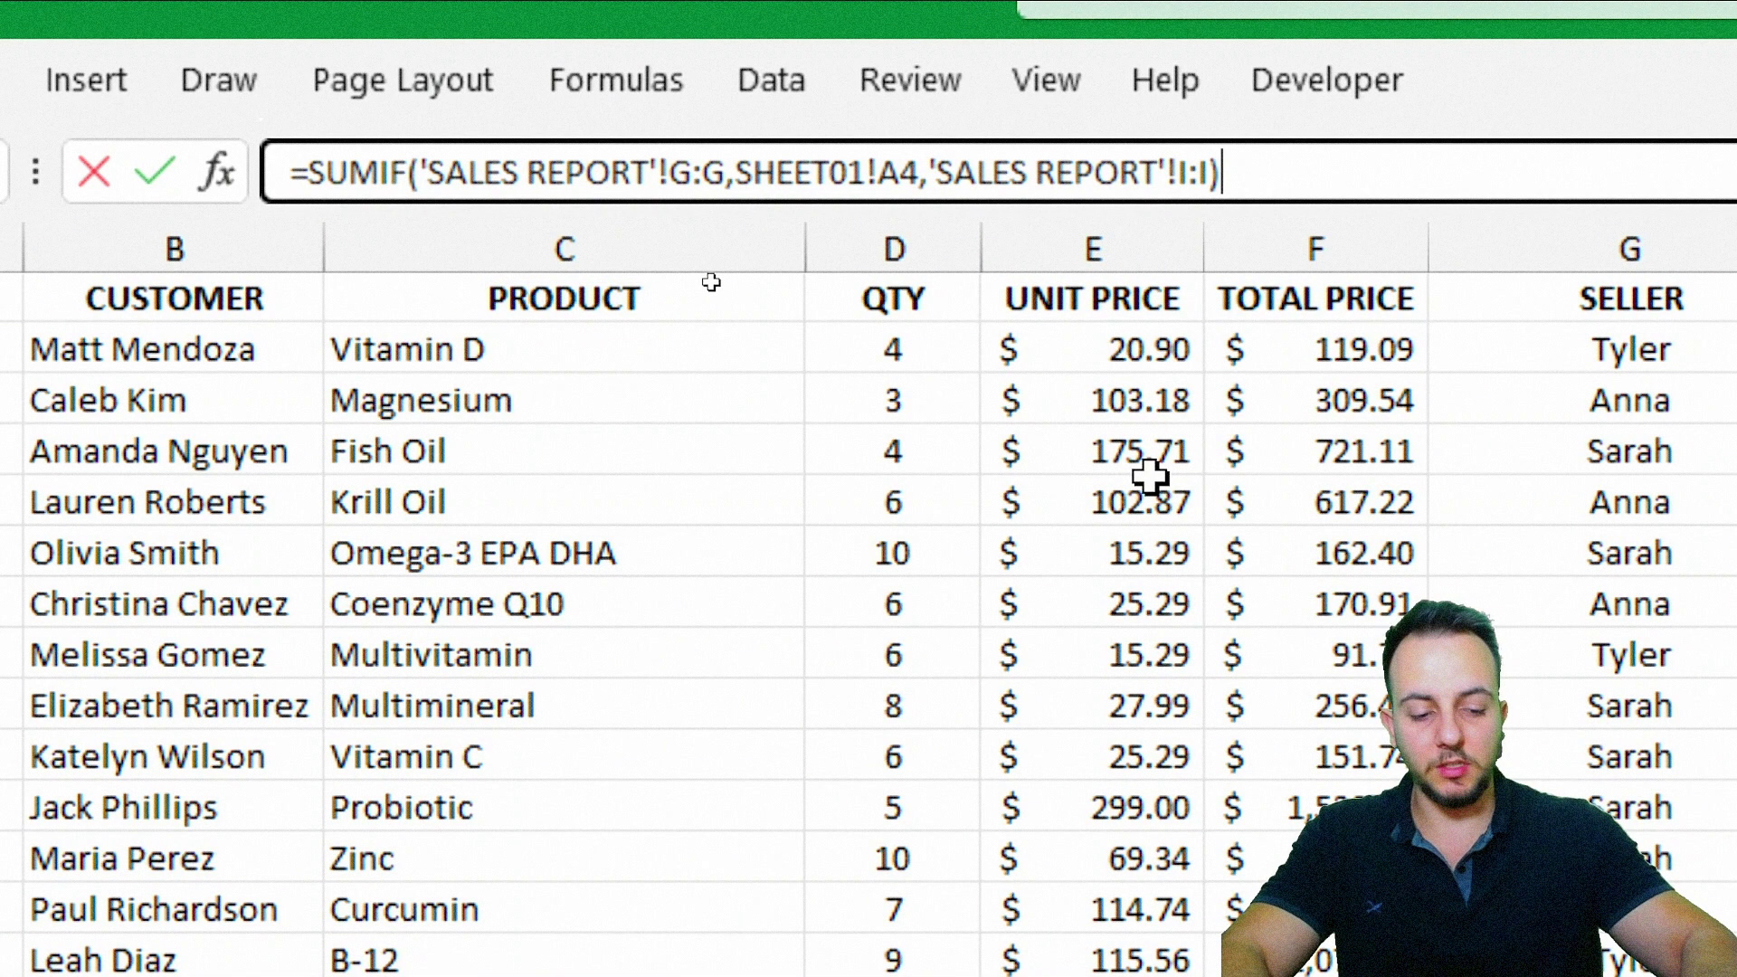
{"action": "key", "text": "Return"}
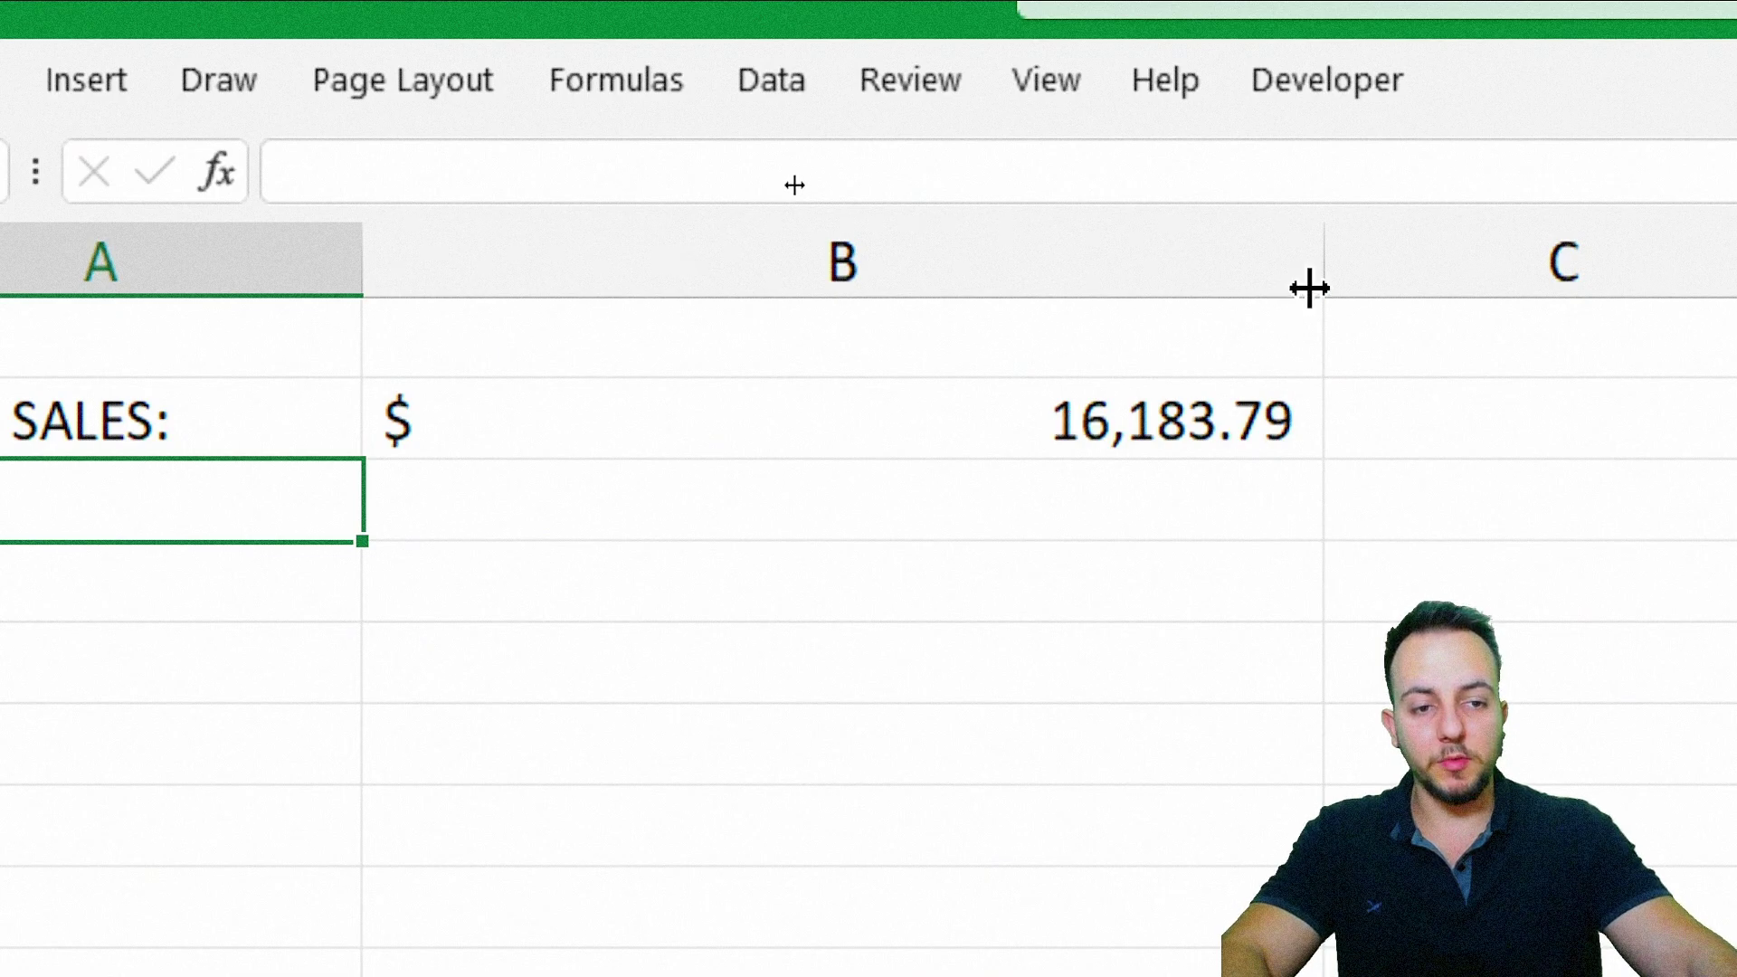
- Narrow column B and repoint the SUMIF criterion to Anna in A5
{"action": "left_click_drag", "start_coordinate": [1323, 281], "coordinate": [942, 272]}
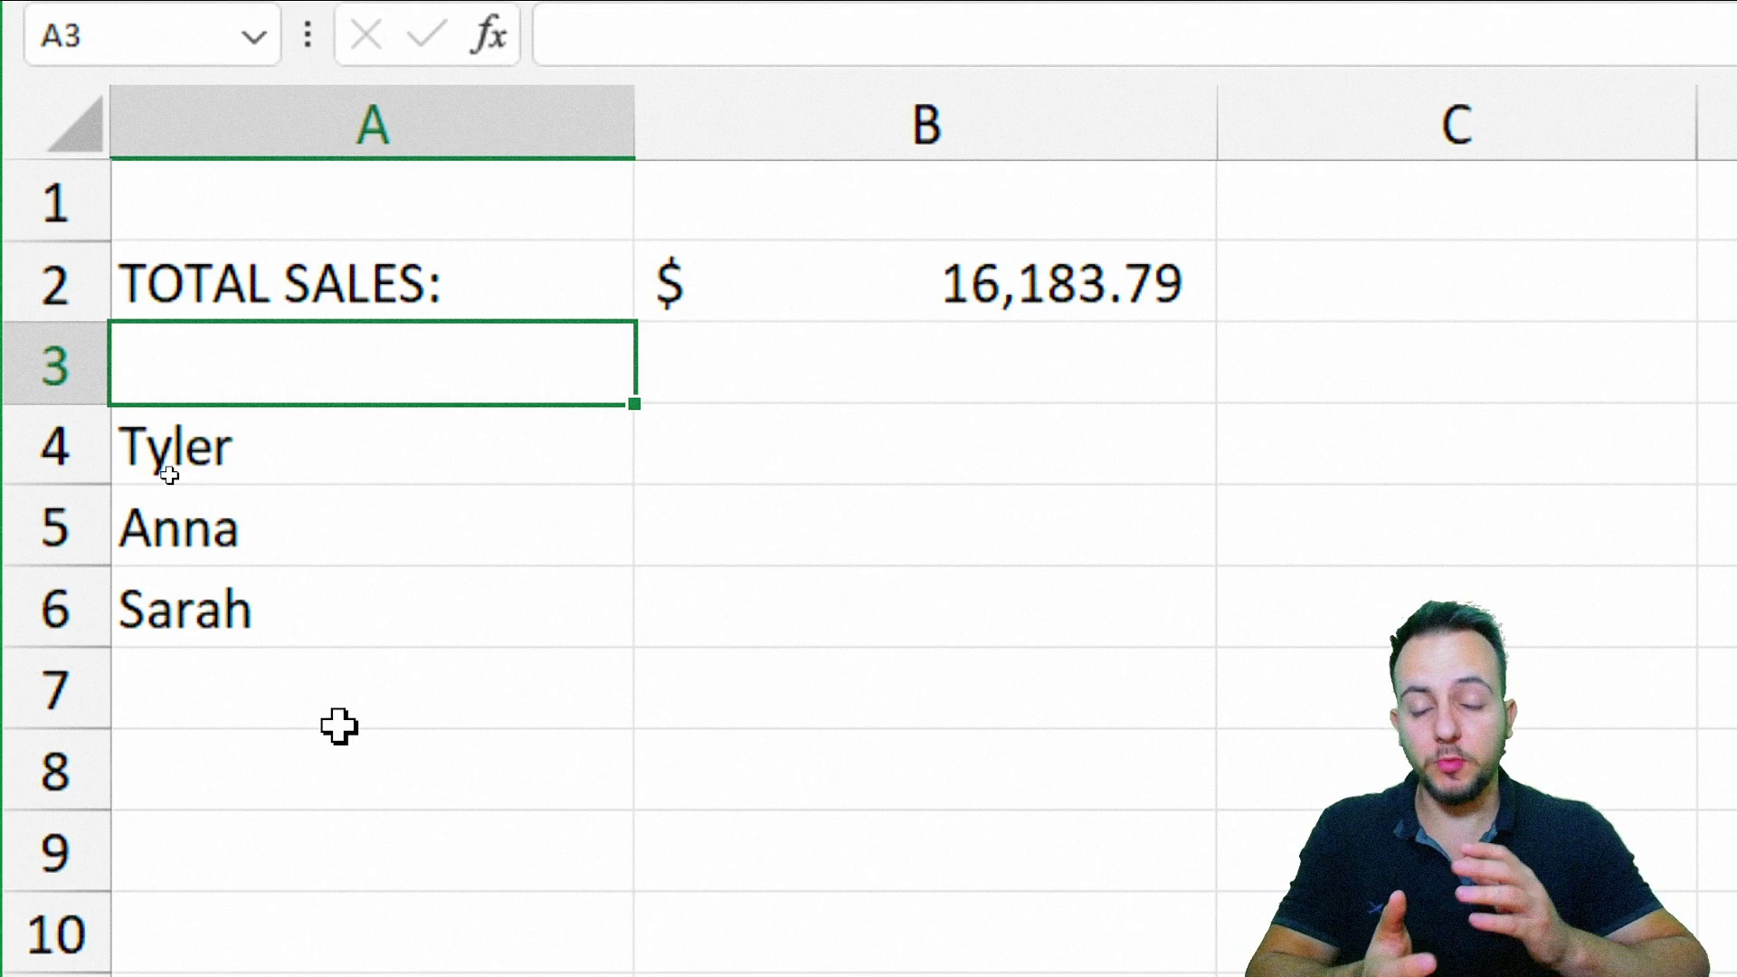
{"action": "double_click", "coordinate": [856, 304]}
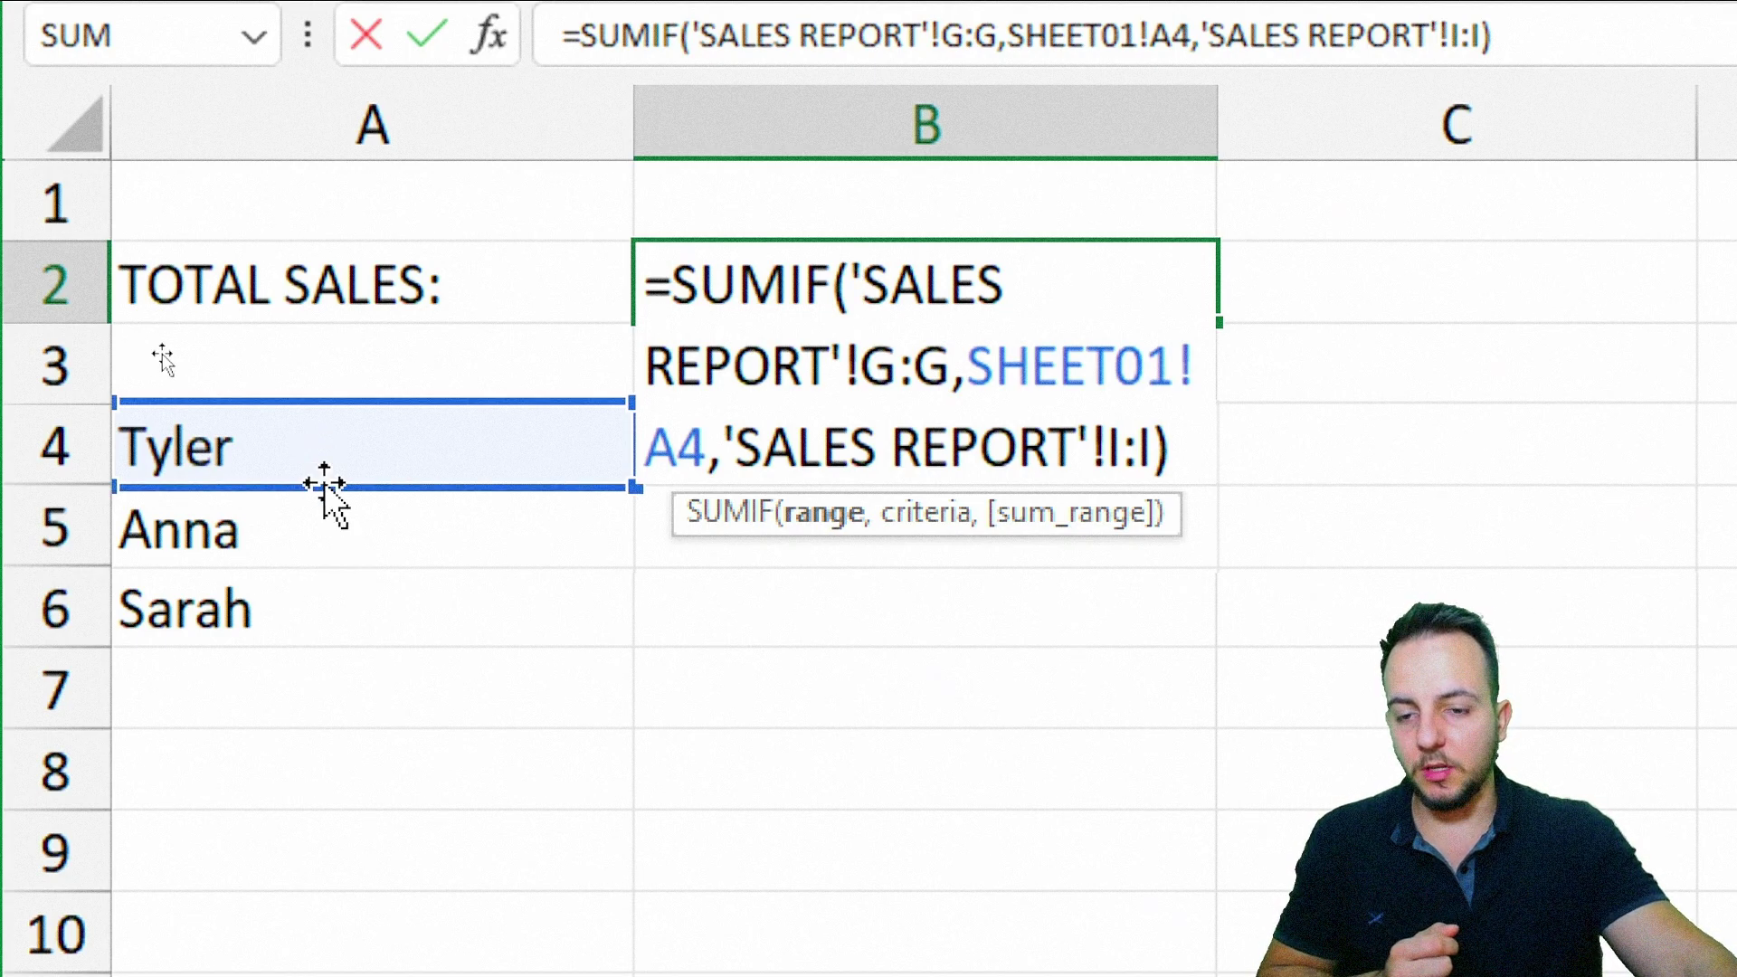
{"action": "left_click_drag", "start_coordinate": [324, 484], "coordinate": [357, 523]}
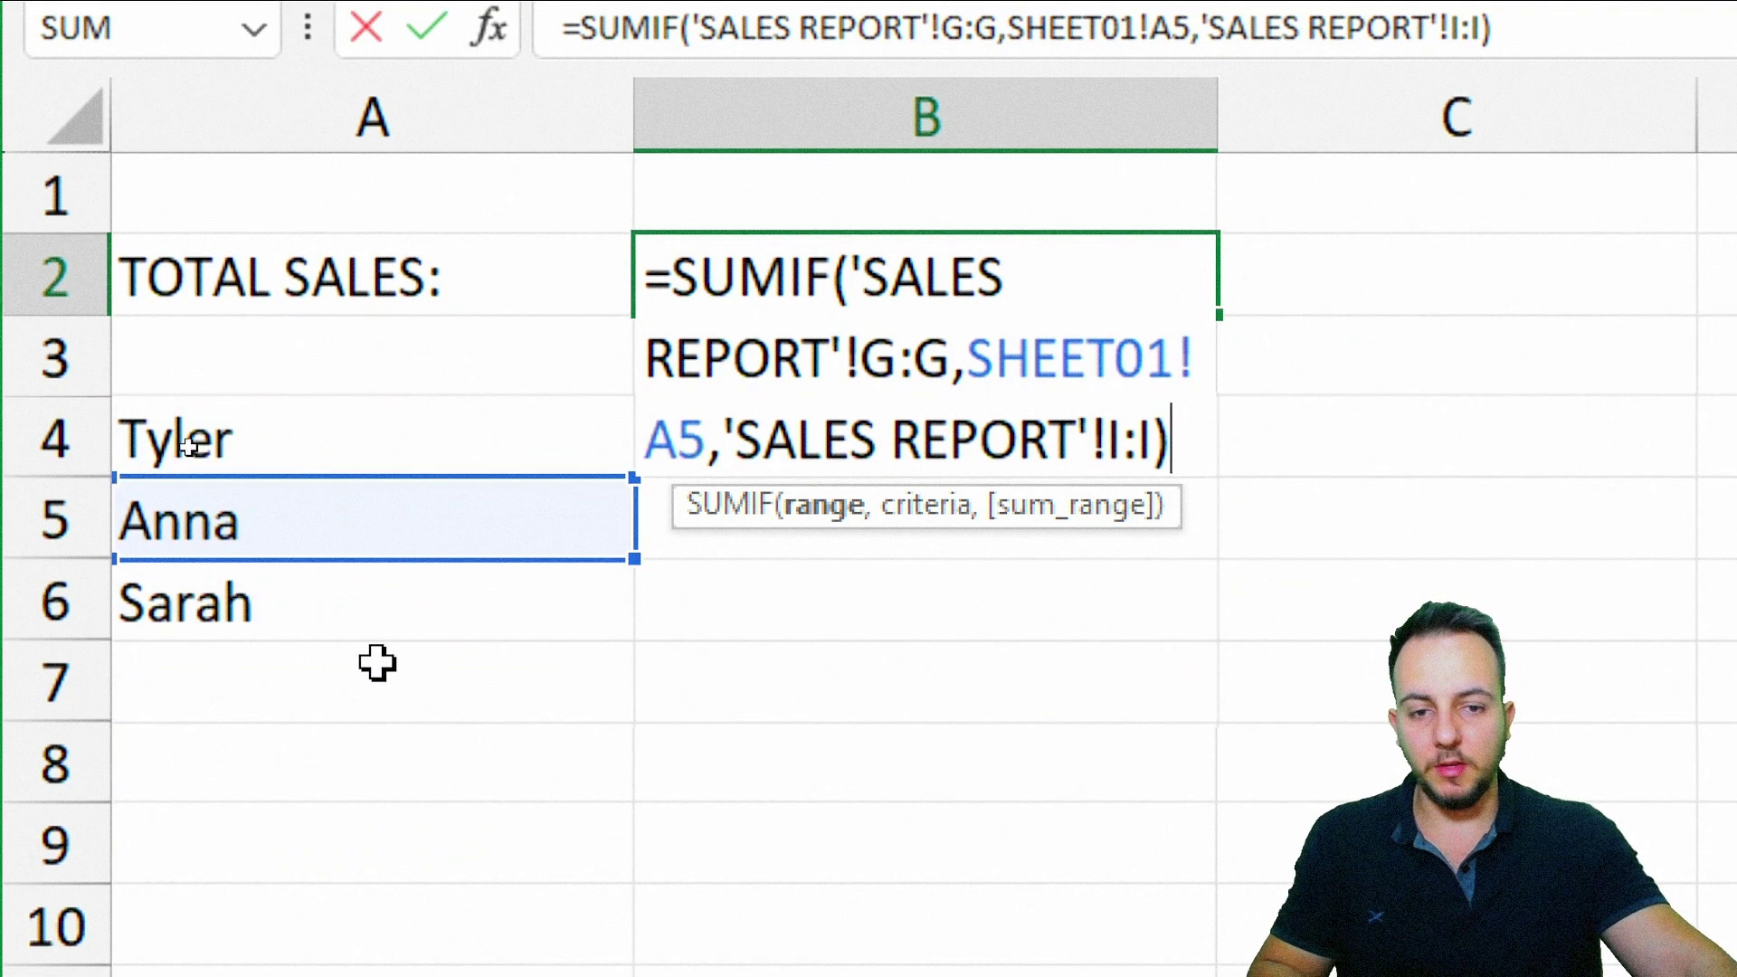
{"action": "key", "text": "Return"}
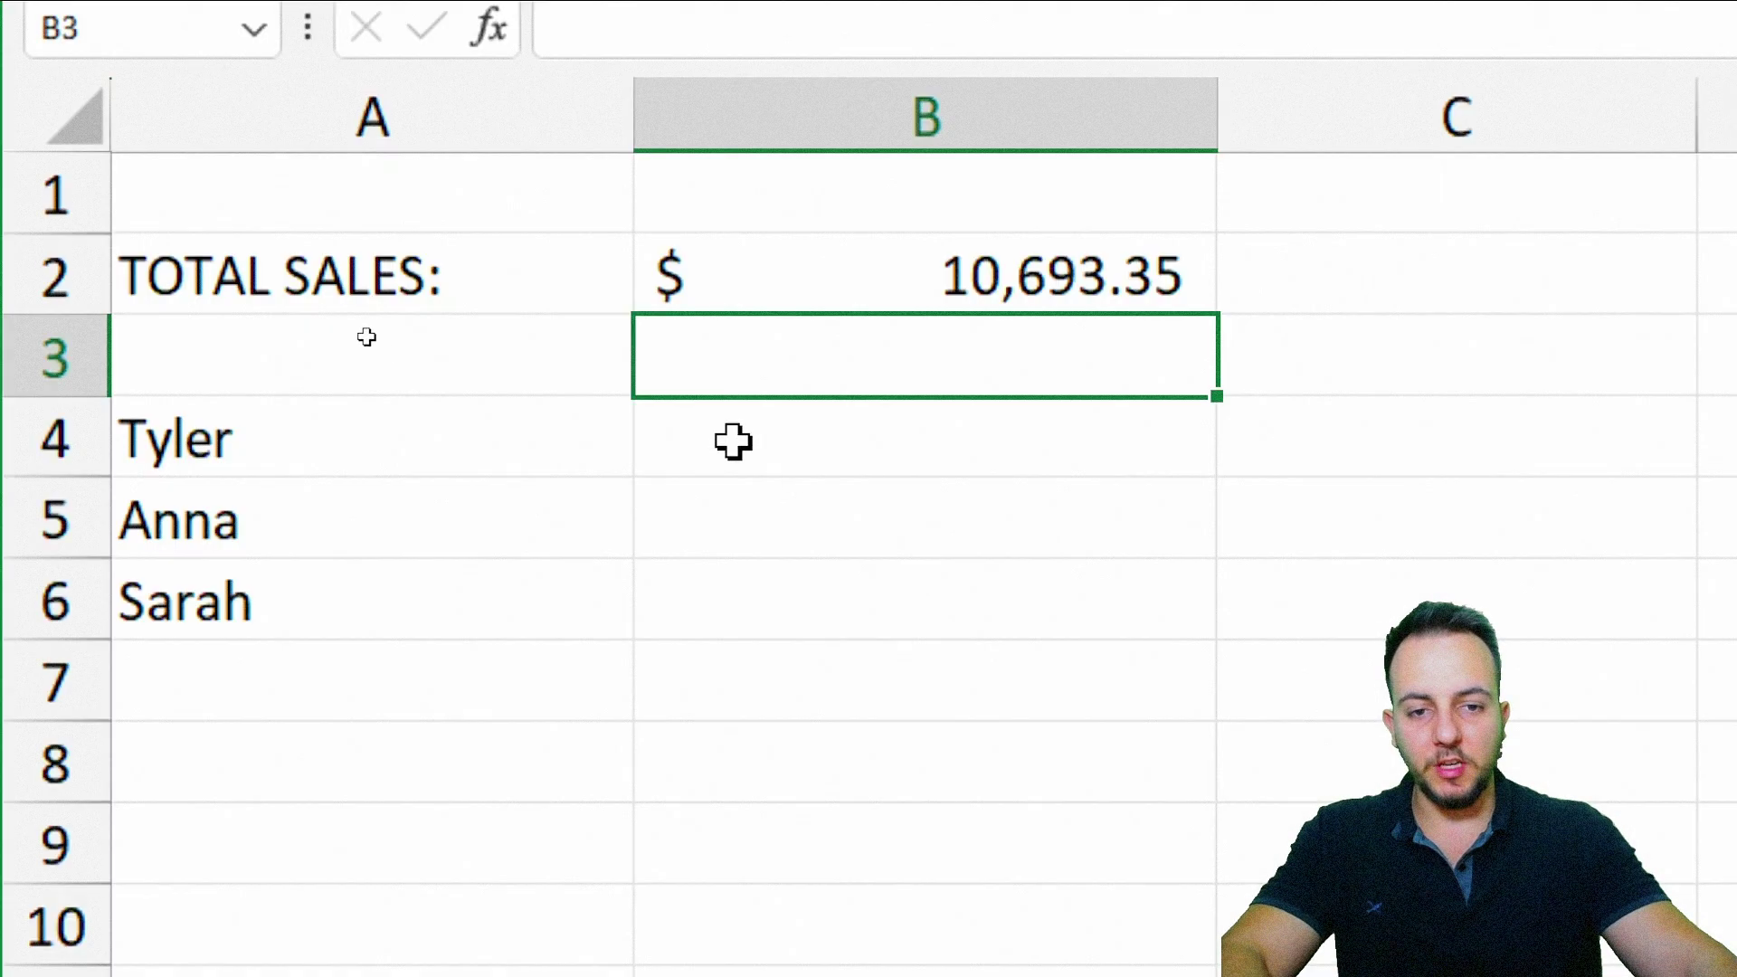
- Repoint the criterion to Sarah in A6, giving $15,366.27
{"action": "double_click", "coordinate": [880, 267]}
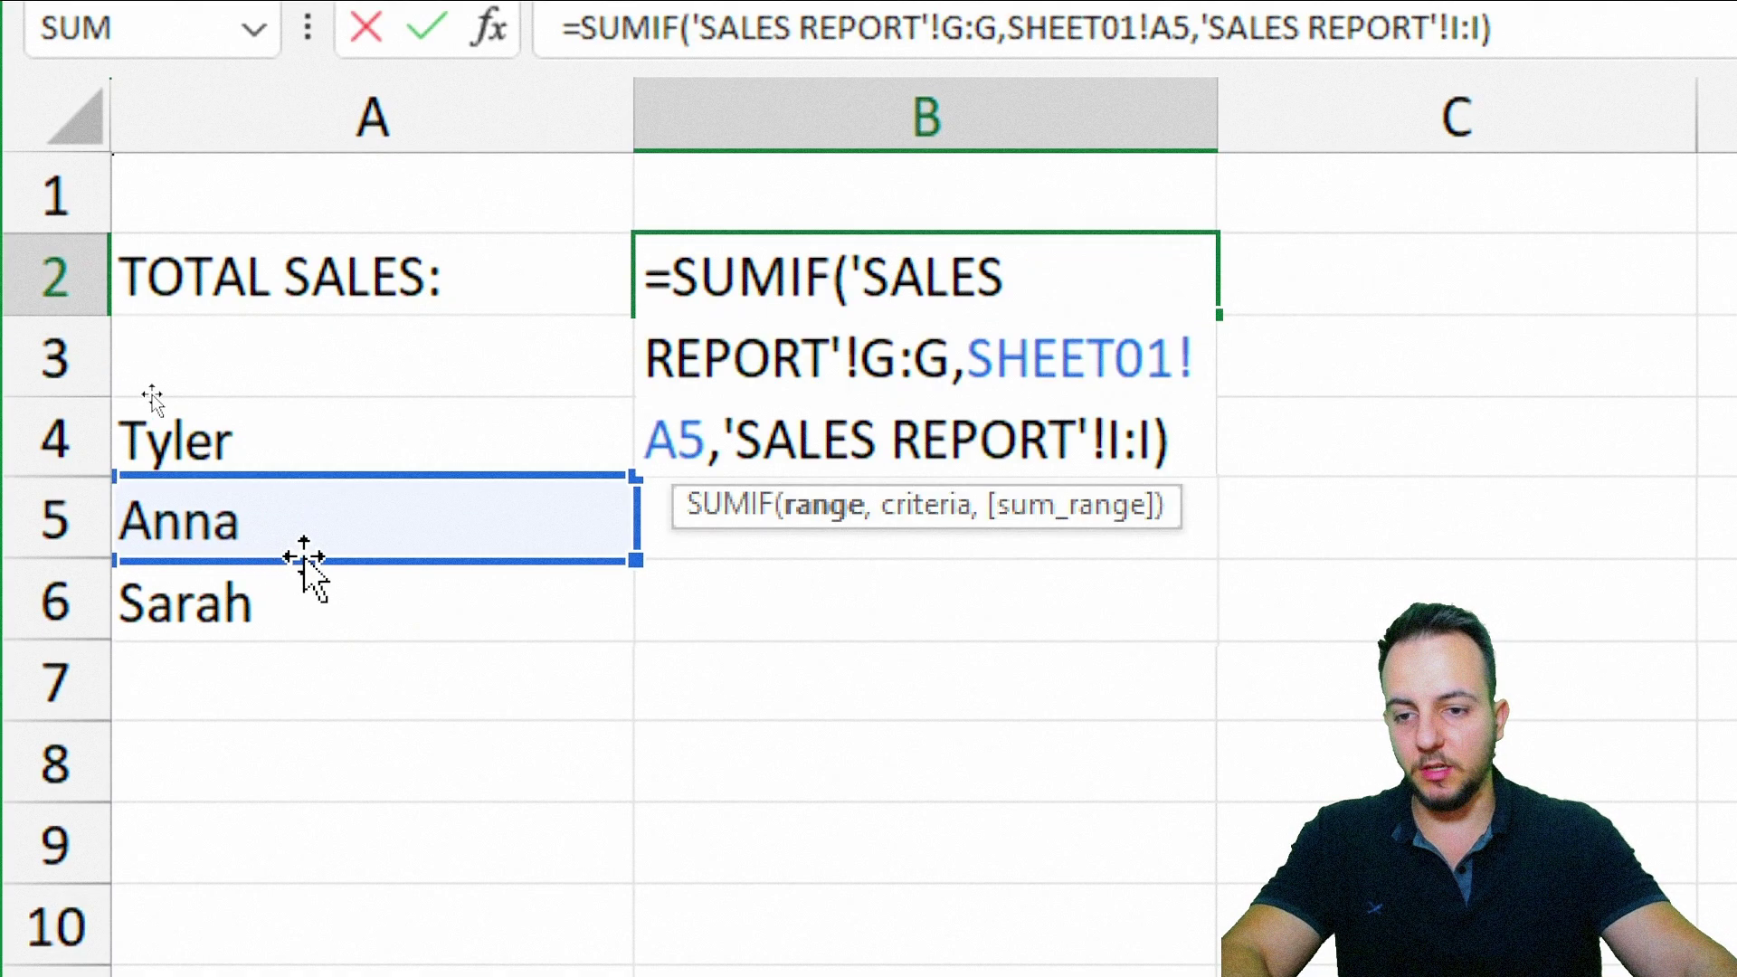
{"action": "left_click_drag", "start_coordinate": [304, 558], "coordinate": [337, 574]}
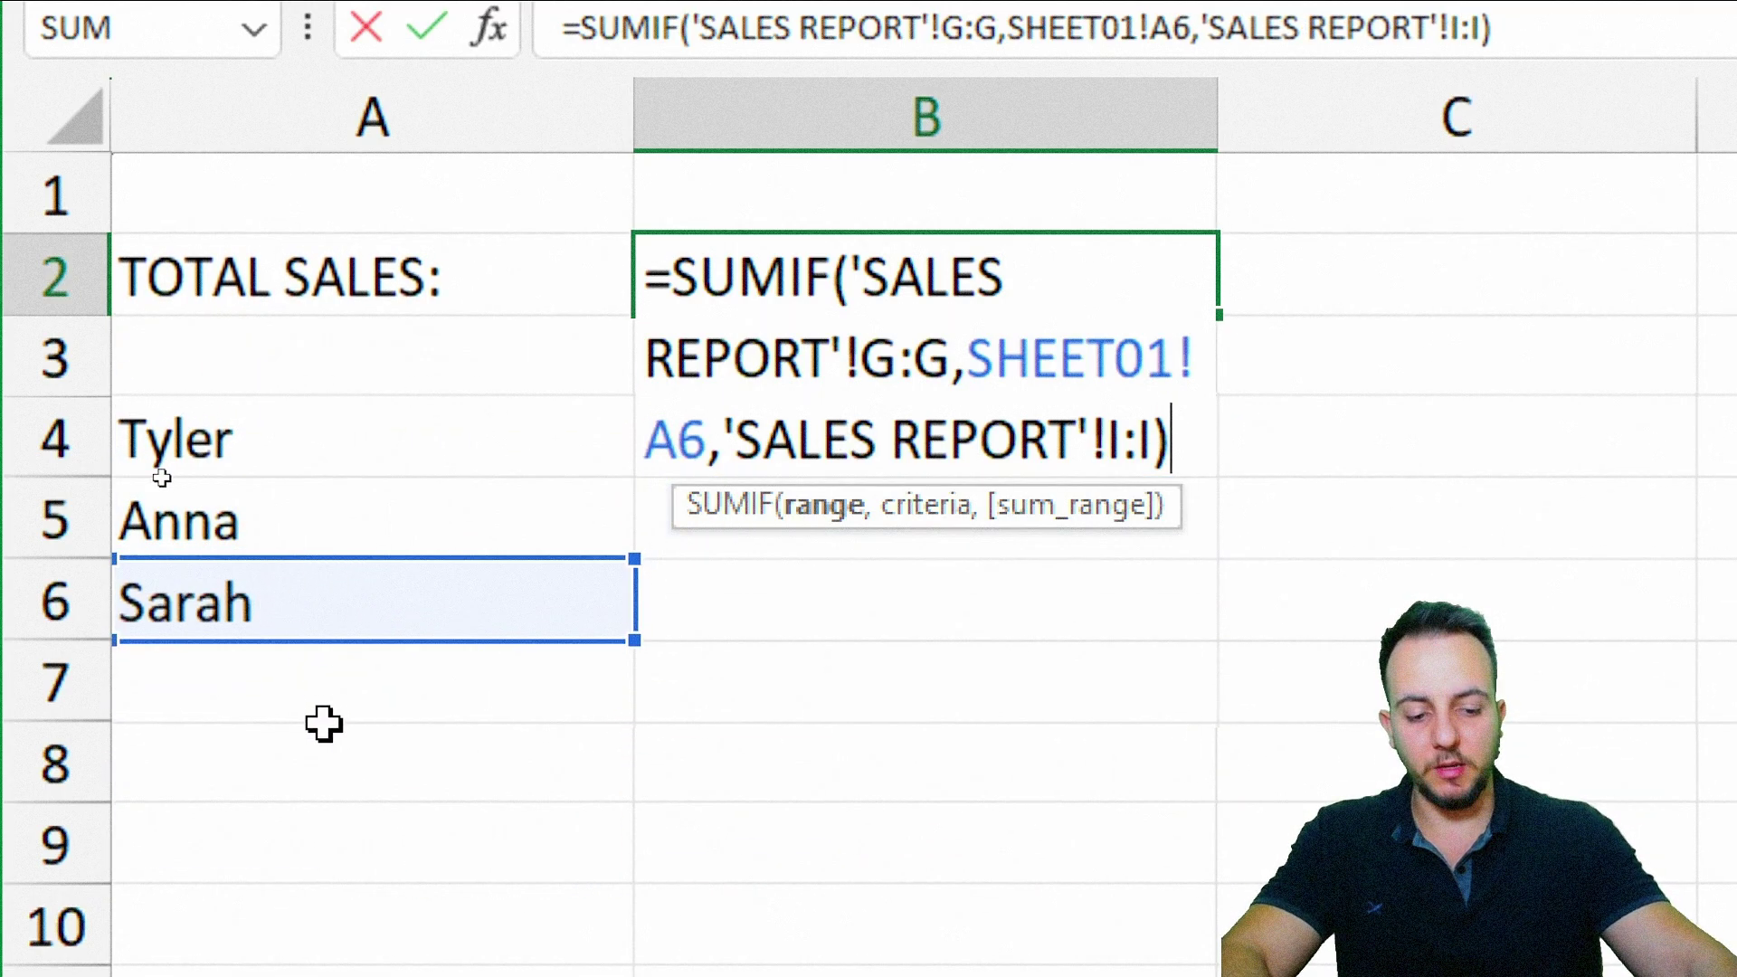
{"action": "key", "text": "Return"}
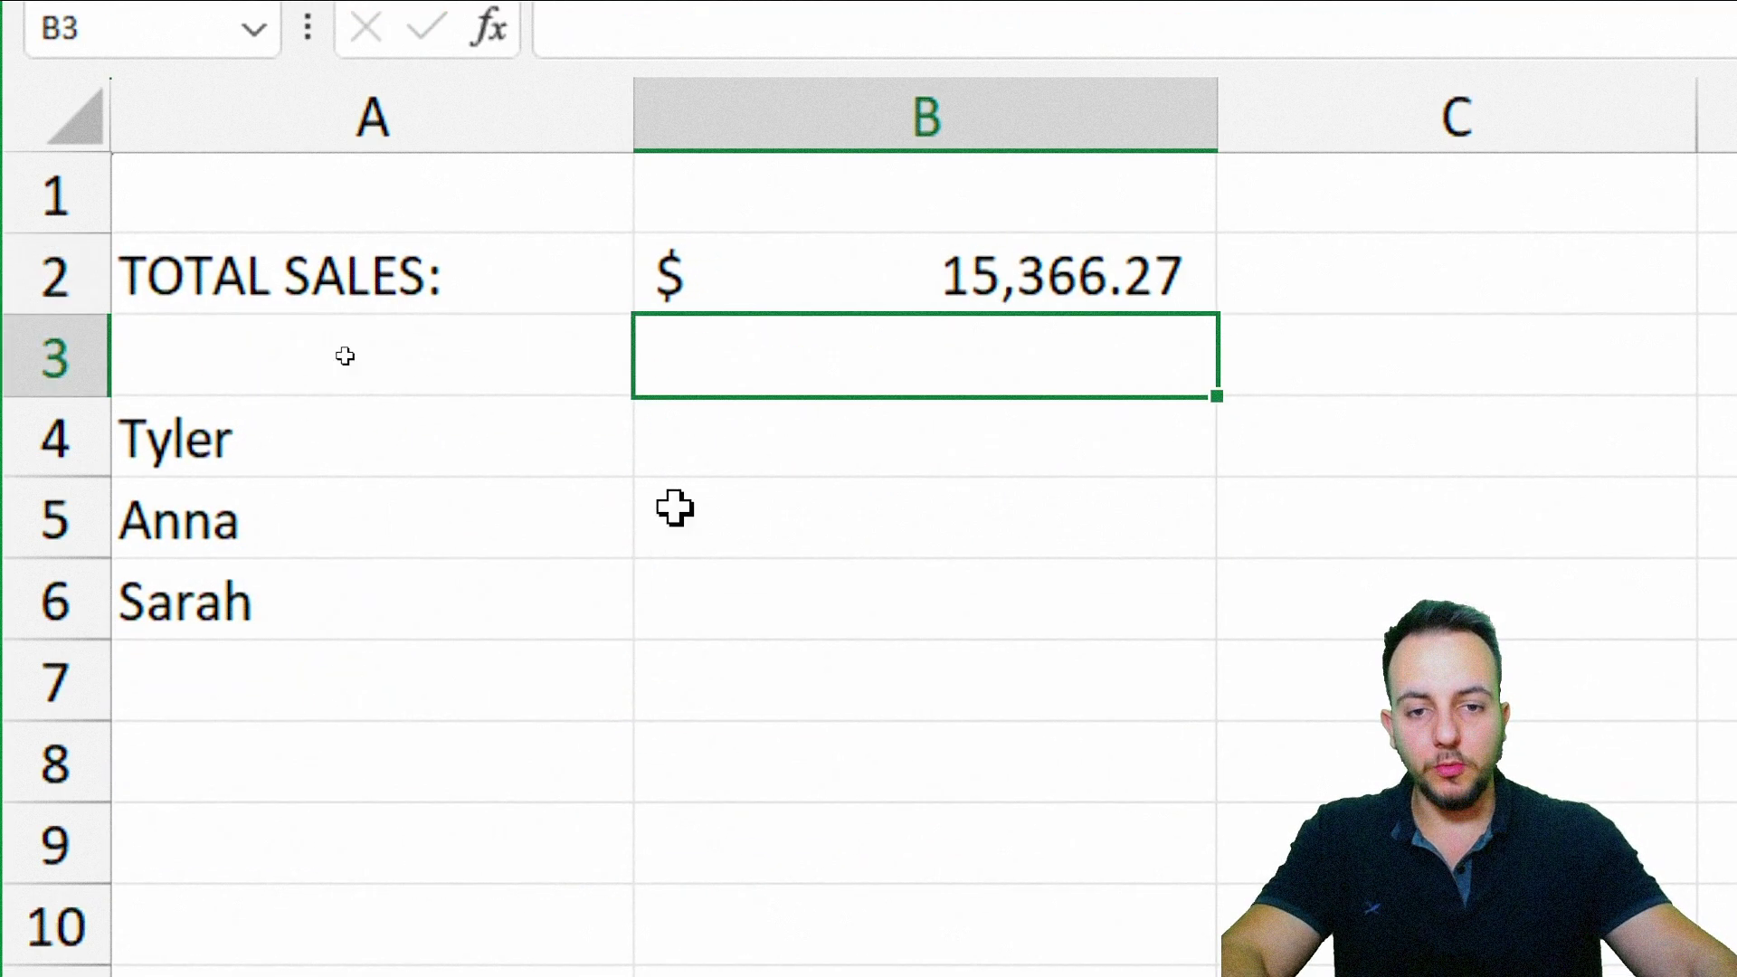
{"action": "double_click", "coordinate": [880, 295]}
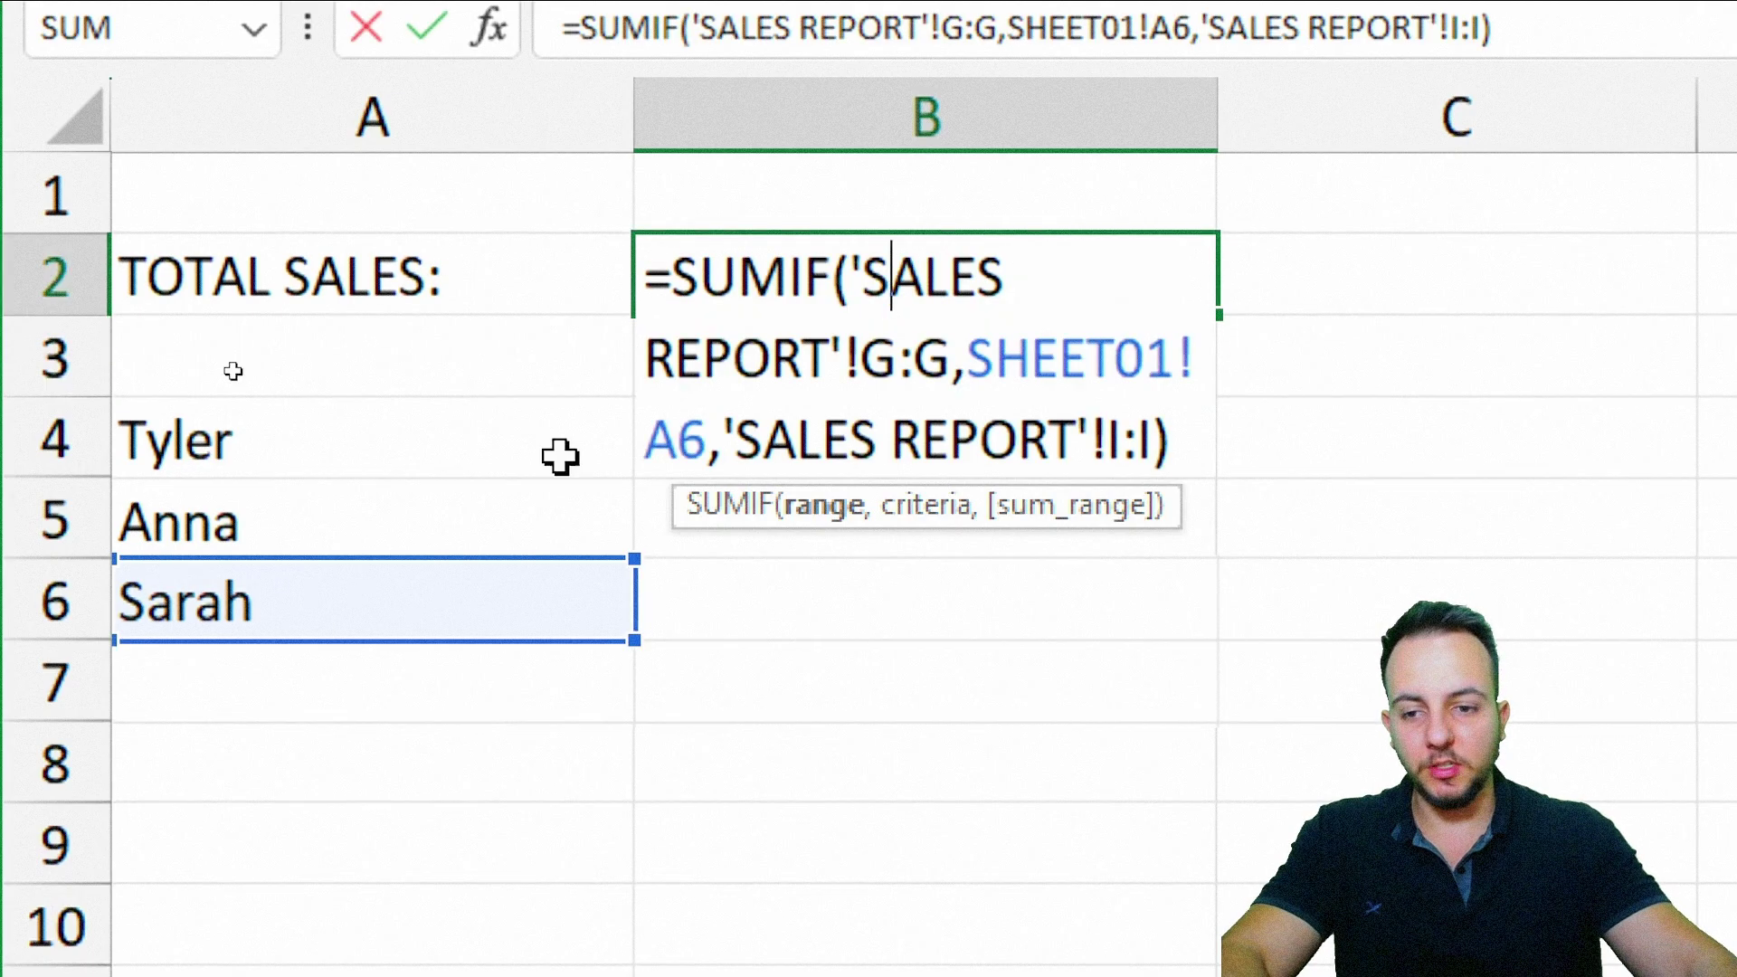
{"action": "key", "text": "Escape"}
- Clear Tyler and Anna from A4:A5, leaving Sarah in A6
{"action": "left_click_drag", "start_coordinate": [299, 523], "coordinate": [364, 474]}
{"action": "key", "text": "Delete"}
{"action": "left_click", "coordinate": [329, 579]}
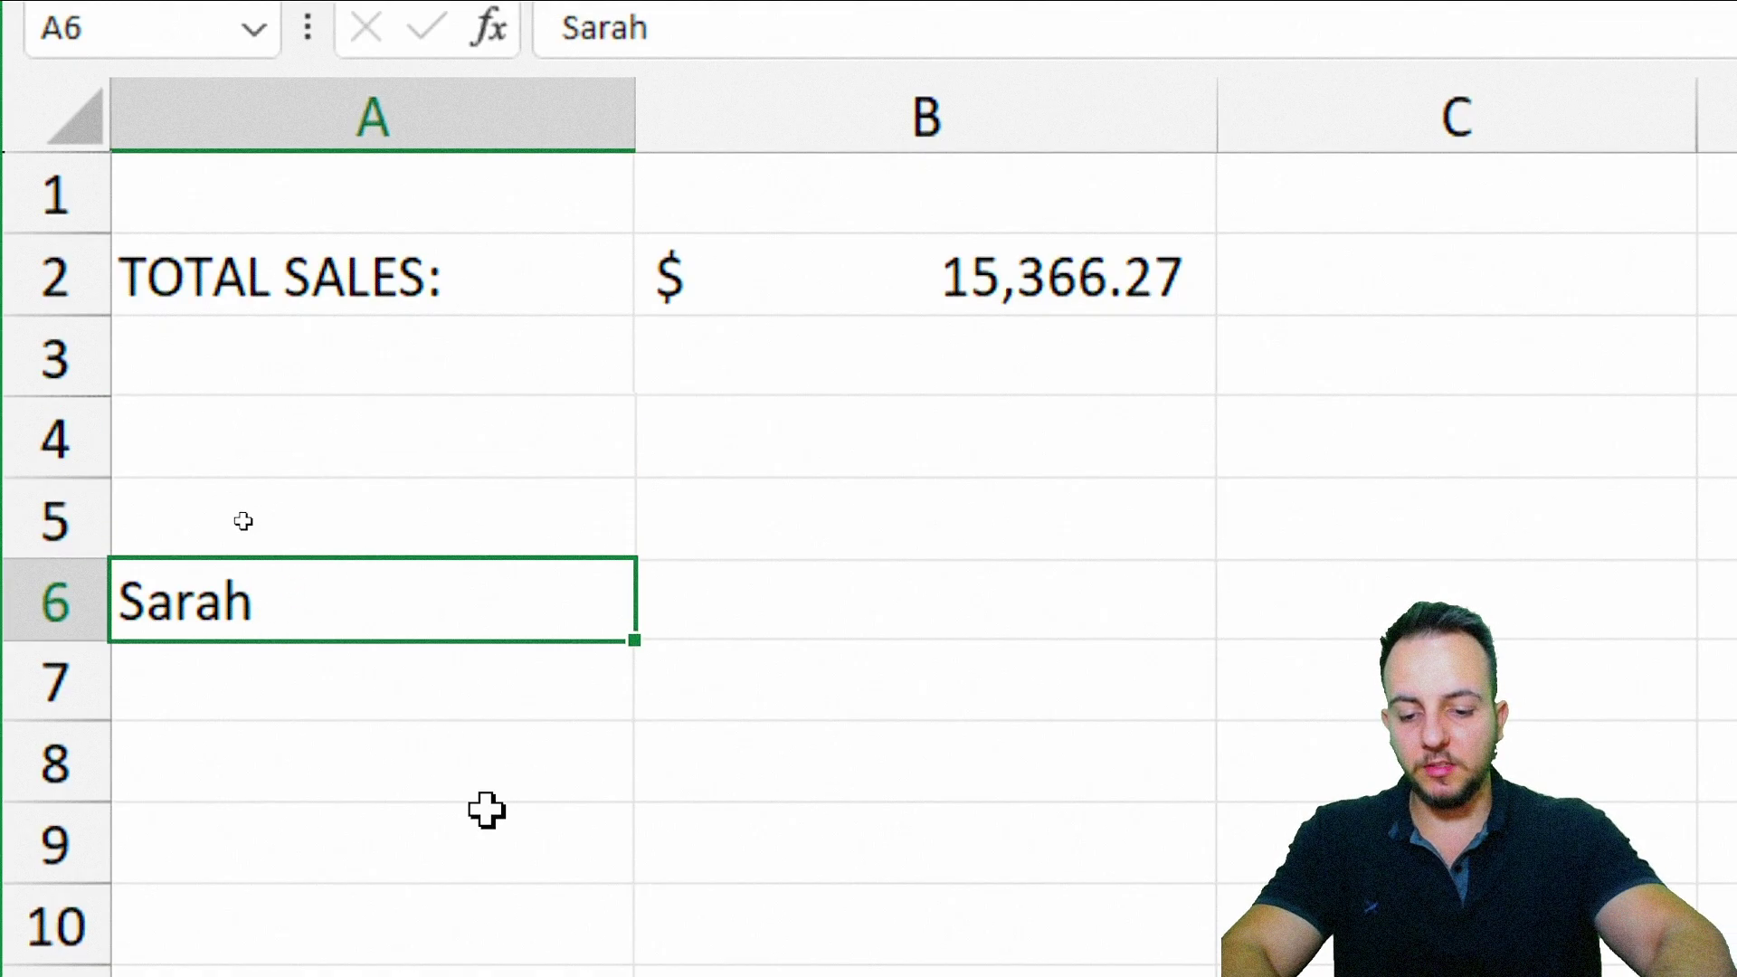
- Retype the A6 seller as Tyler, then Anna, so TOTAL SALES shows $10,693.35
{"action": "type", "text": "Tyler"}
{"action": "key", "text": "Return"}
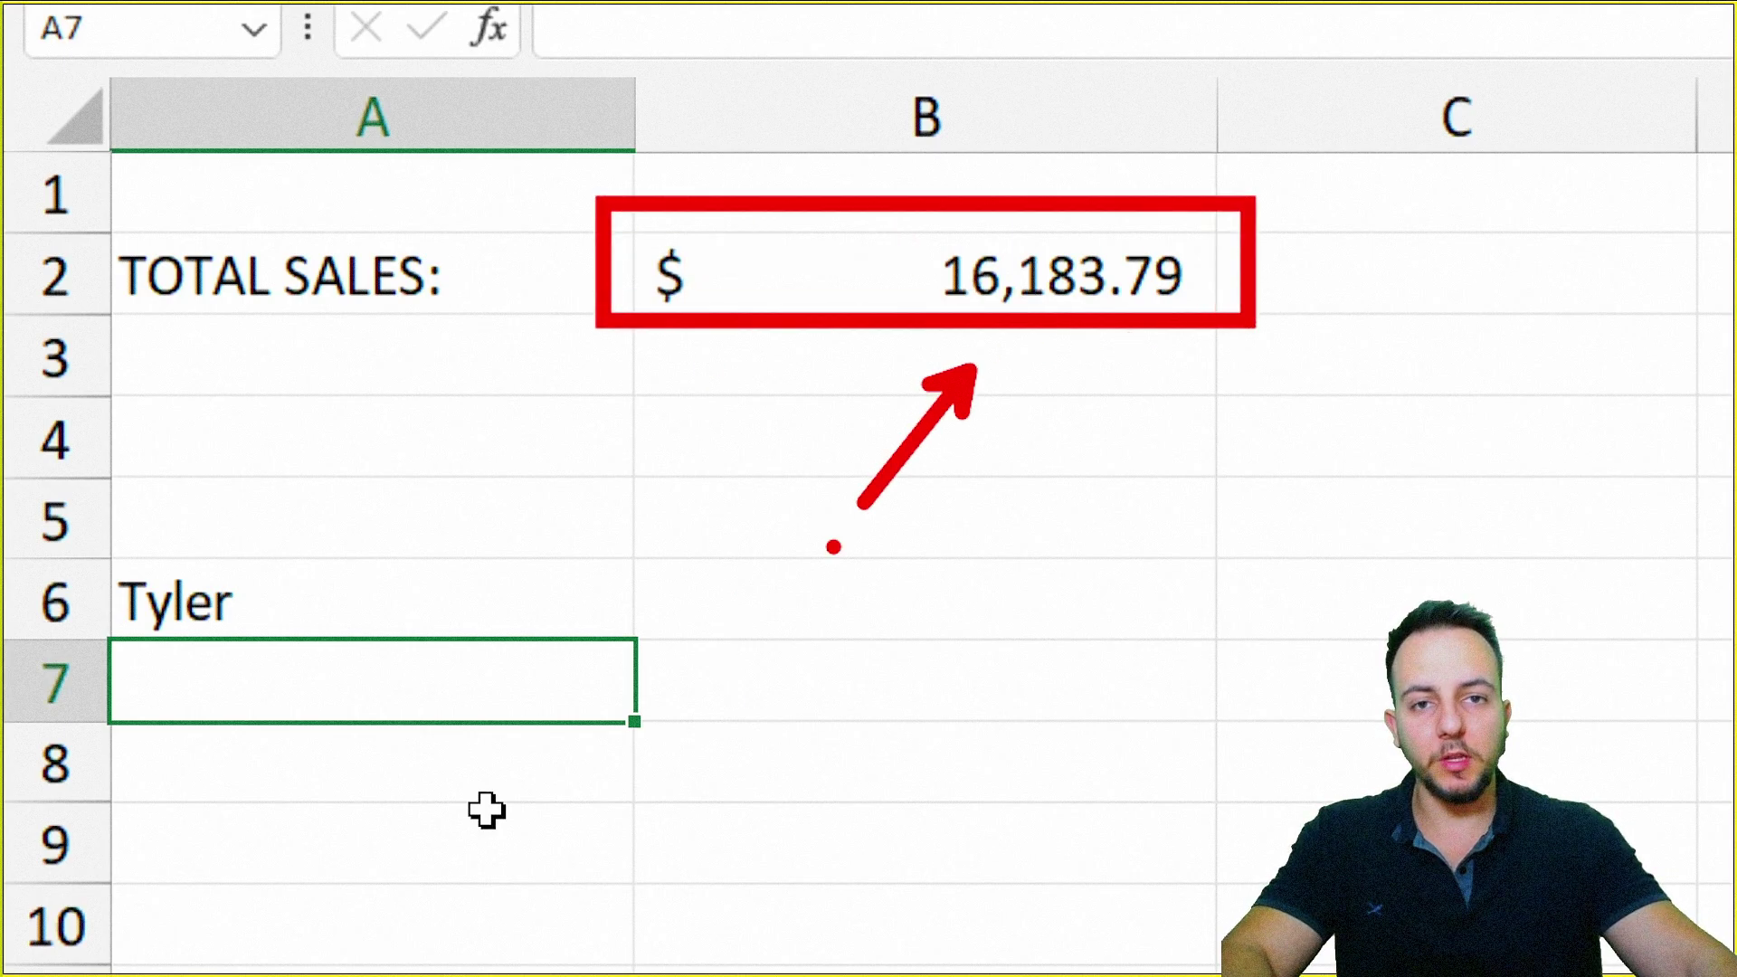
{"action": "key", "text": "Up"}
{"action": "type", "text": "Anna"}
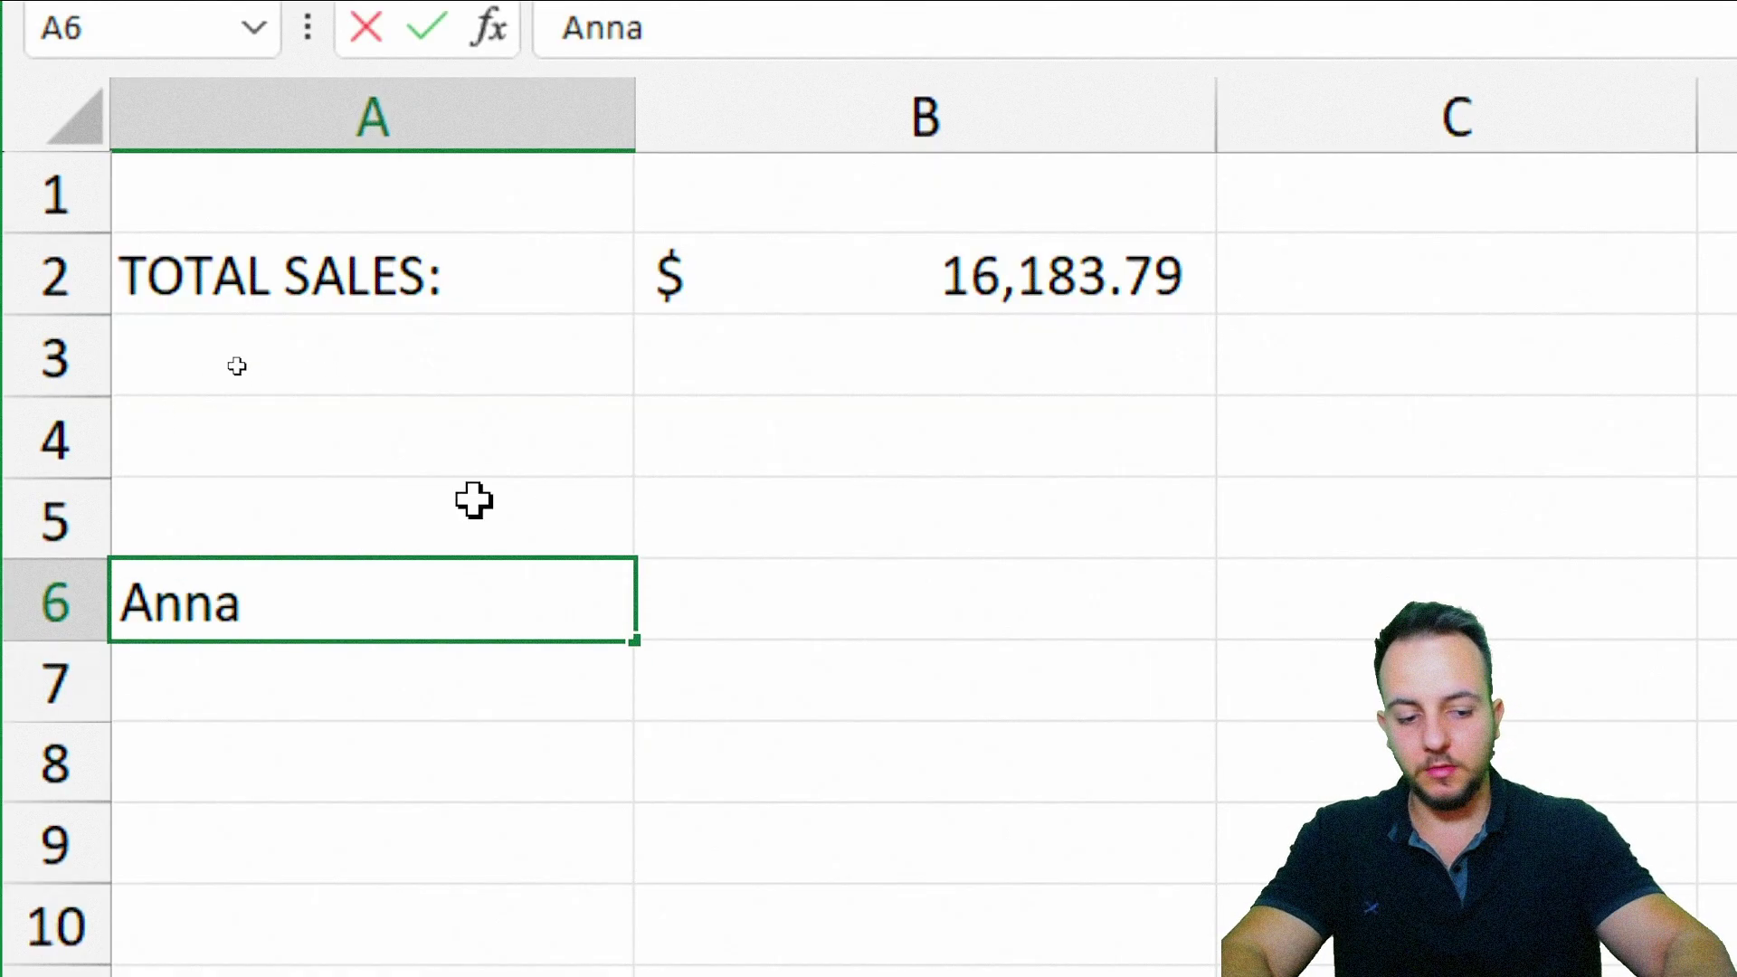
{"action": "key", "text": "Return"}
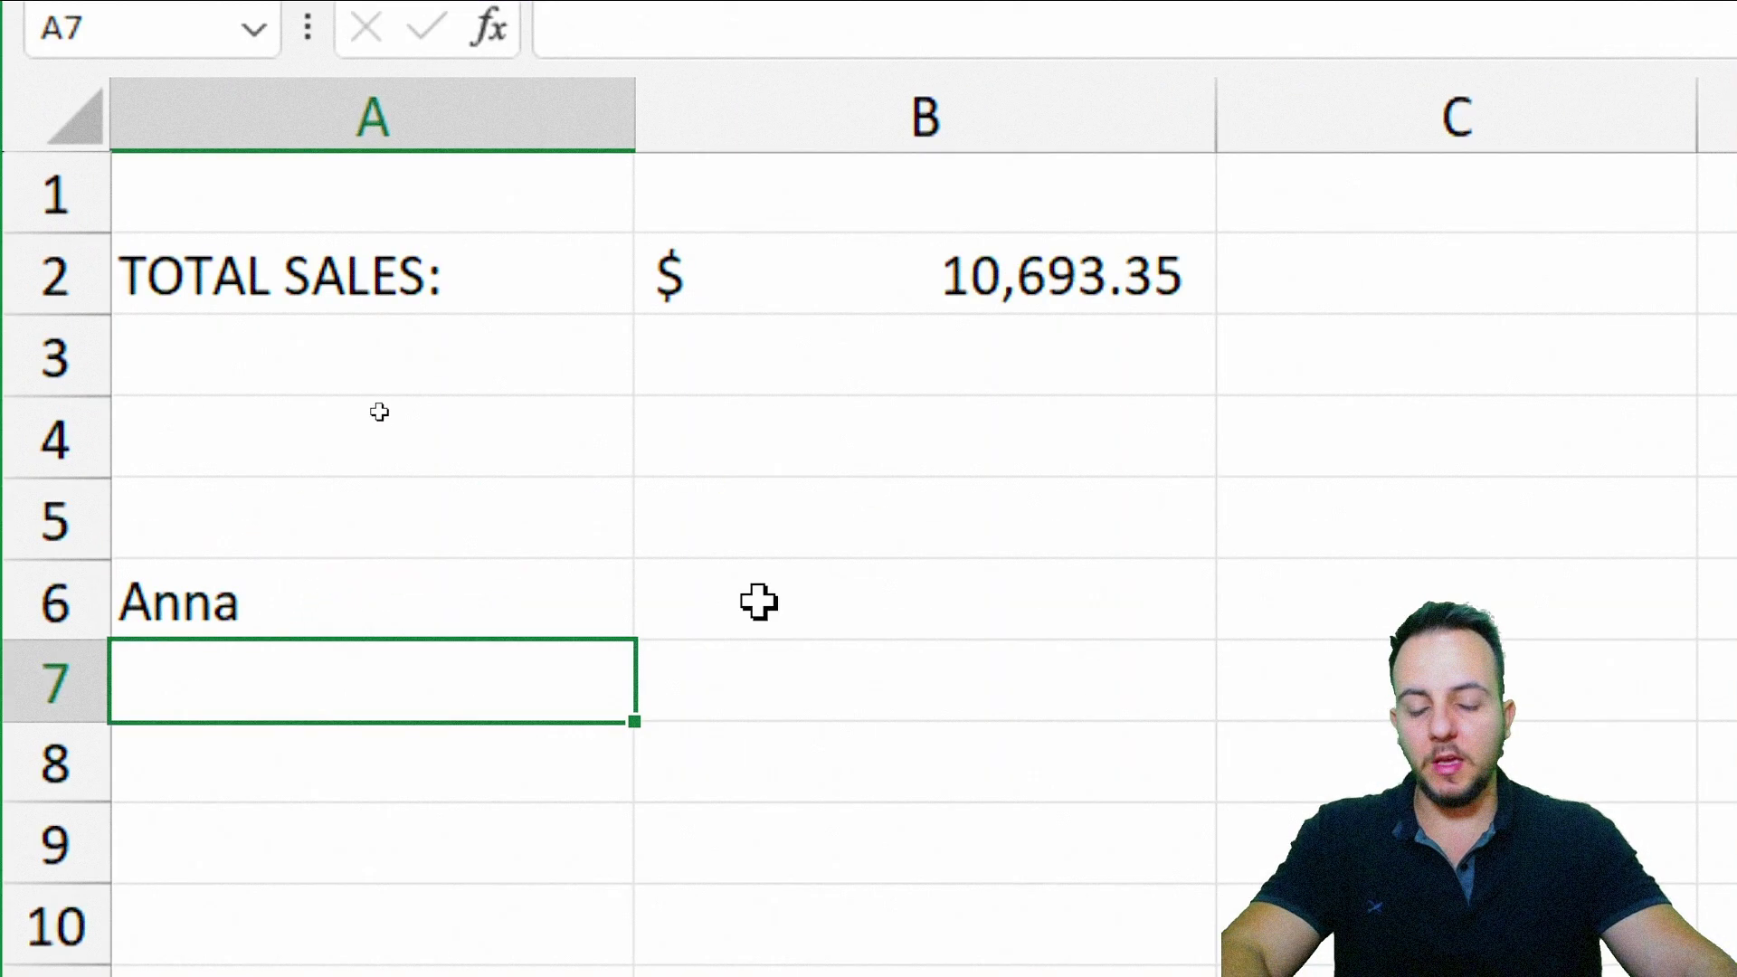
{"action": "double_click", "coordinate": [947, 272]}
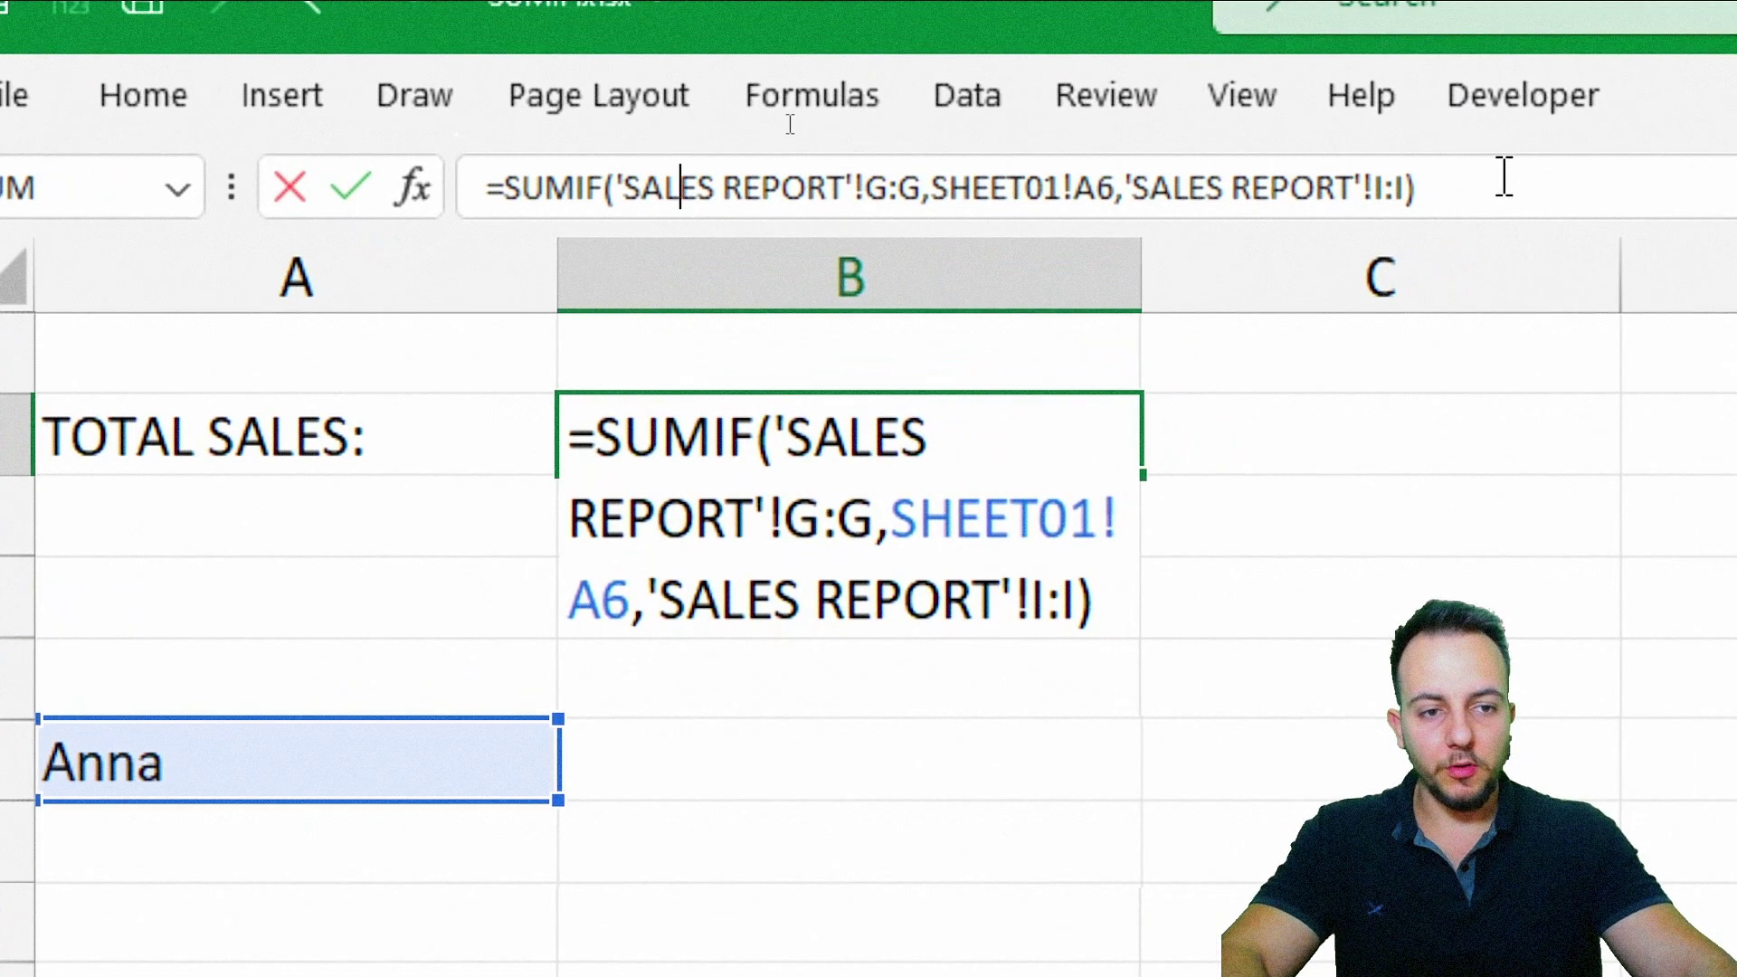
- Replace the SHEET01!A6 criterion with the fixed text "Tyler", giving $16,183.79
{"action": "left_click", "coordinate": [987, 188]}
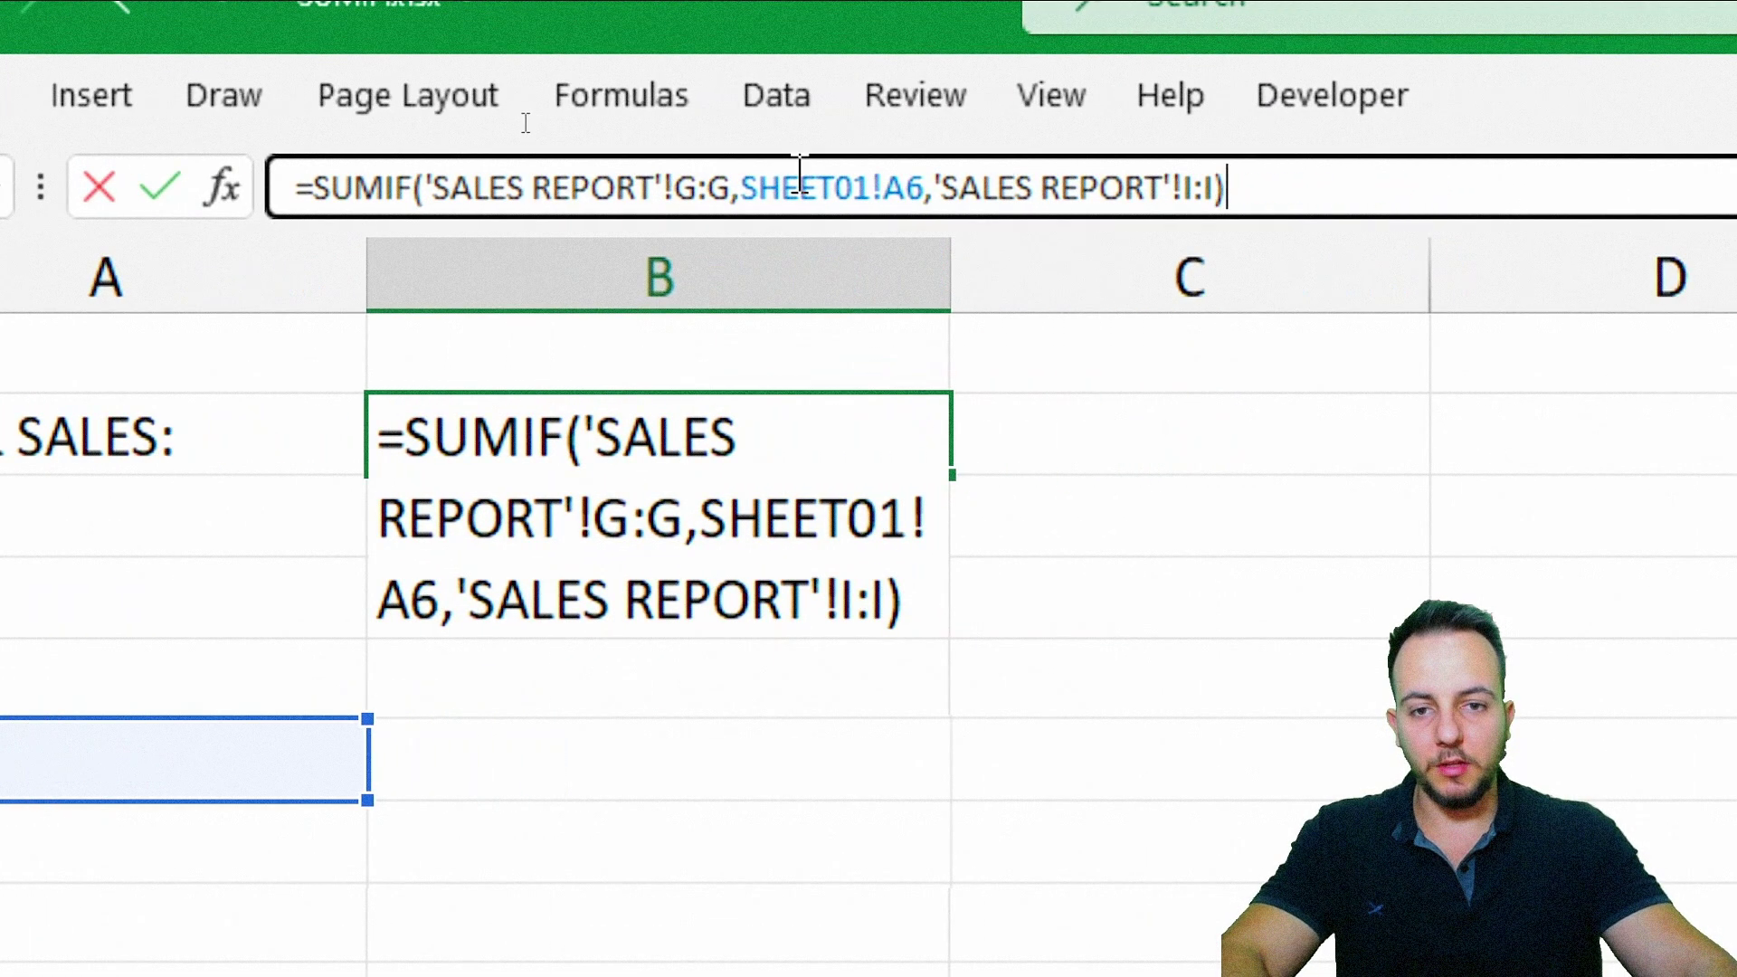
{"action": "left_click_drag", "start_coordinate": [921, 187], "coordinate": [1011, 190]}
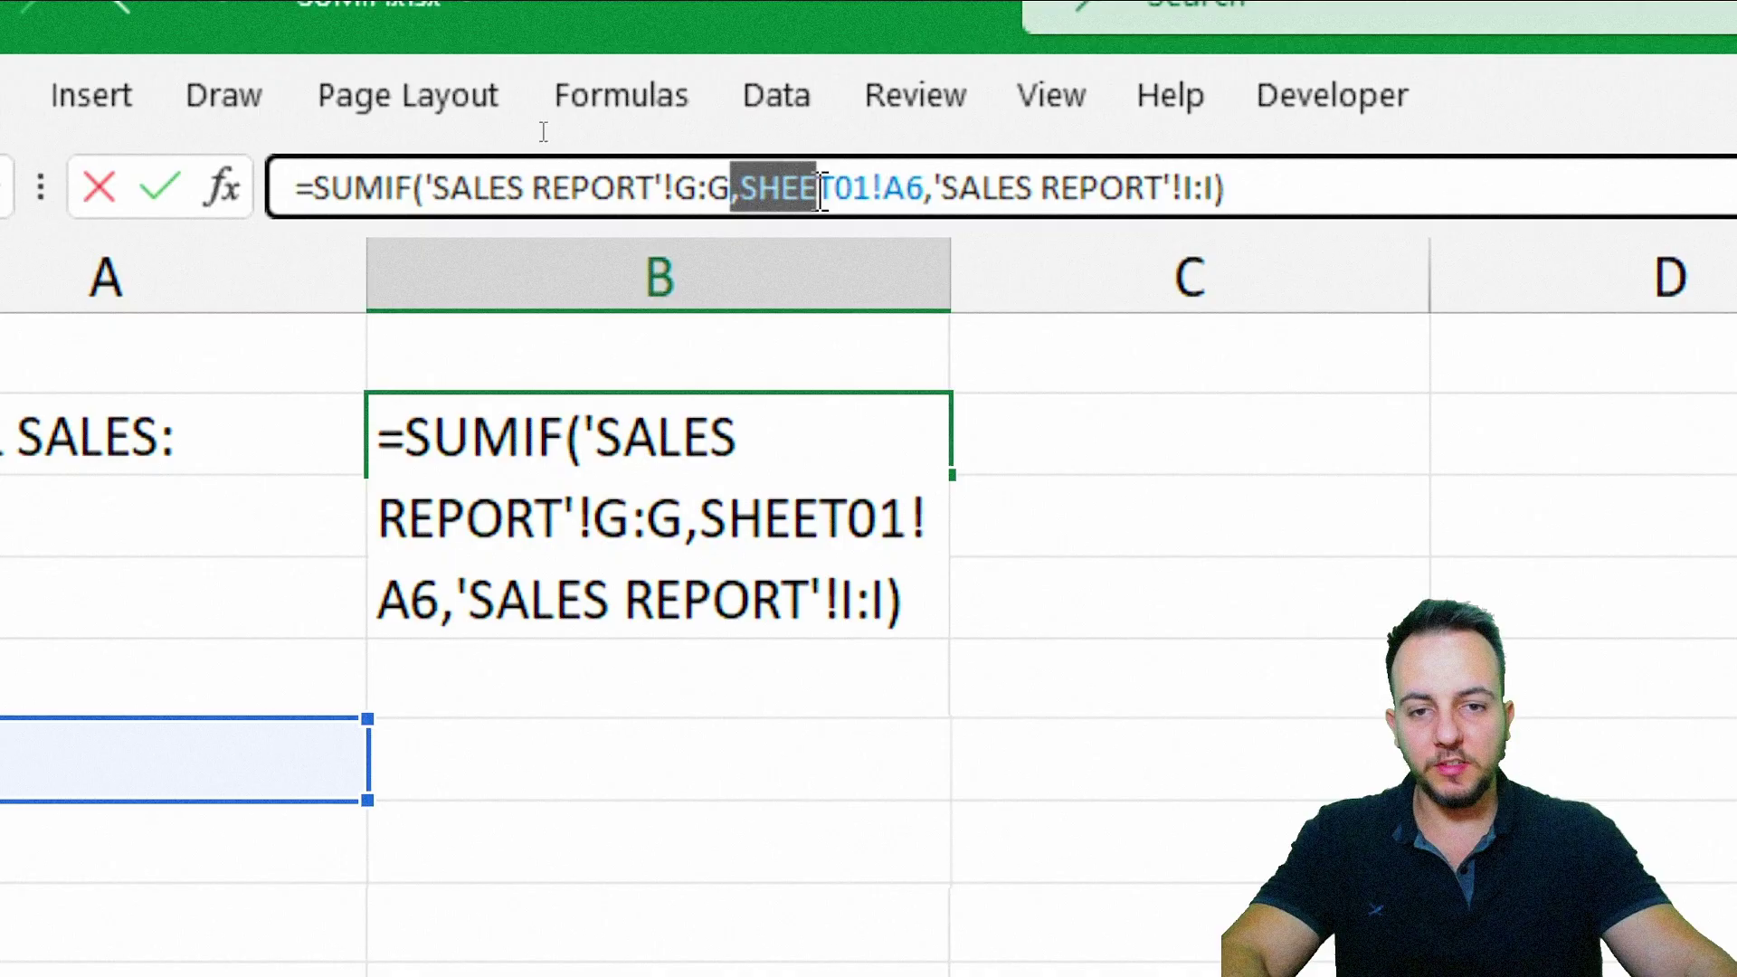
{"action": "left_click", "coordinate": [821, 192]}
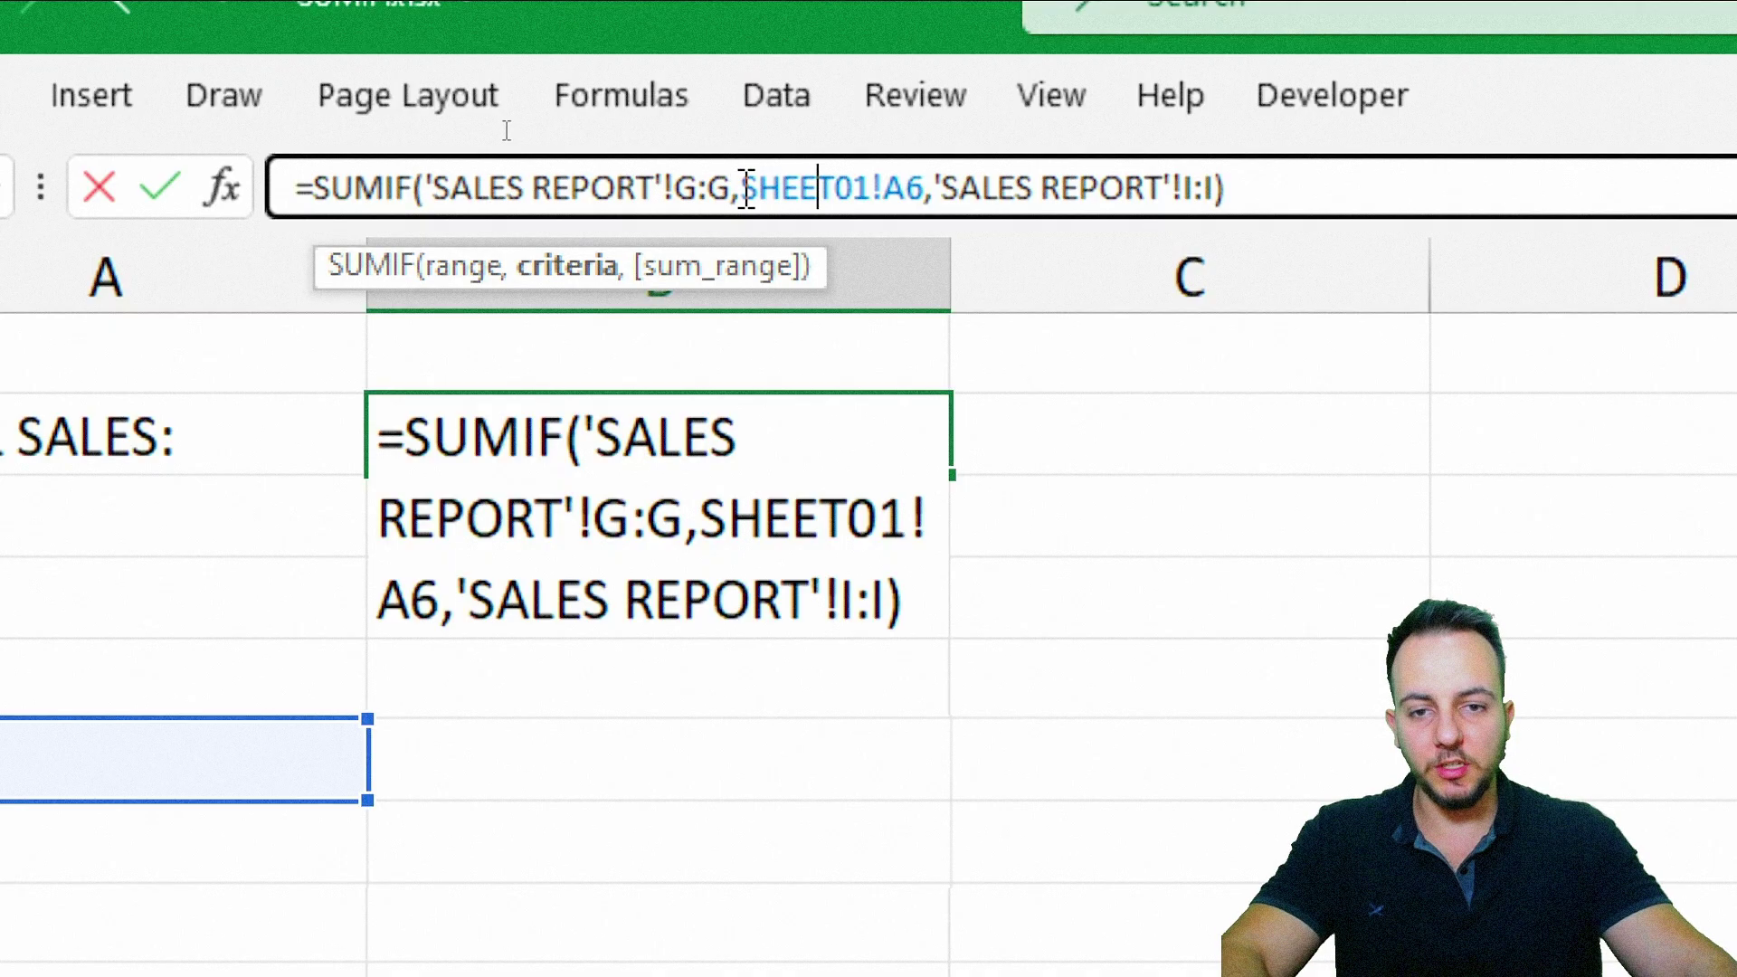
{"action": "left_click_drag", "start_coordinate": [740, 188], "coordinate": [924, 187]}
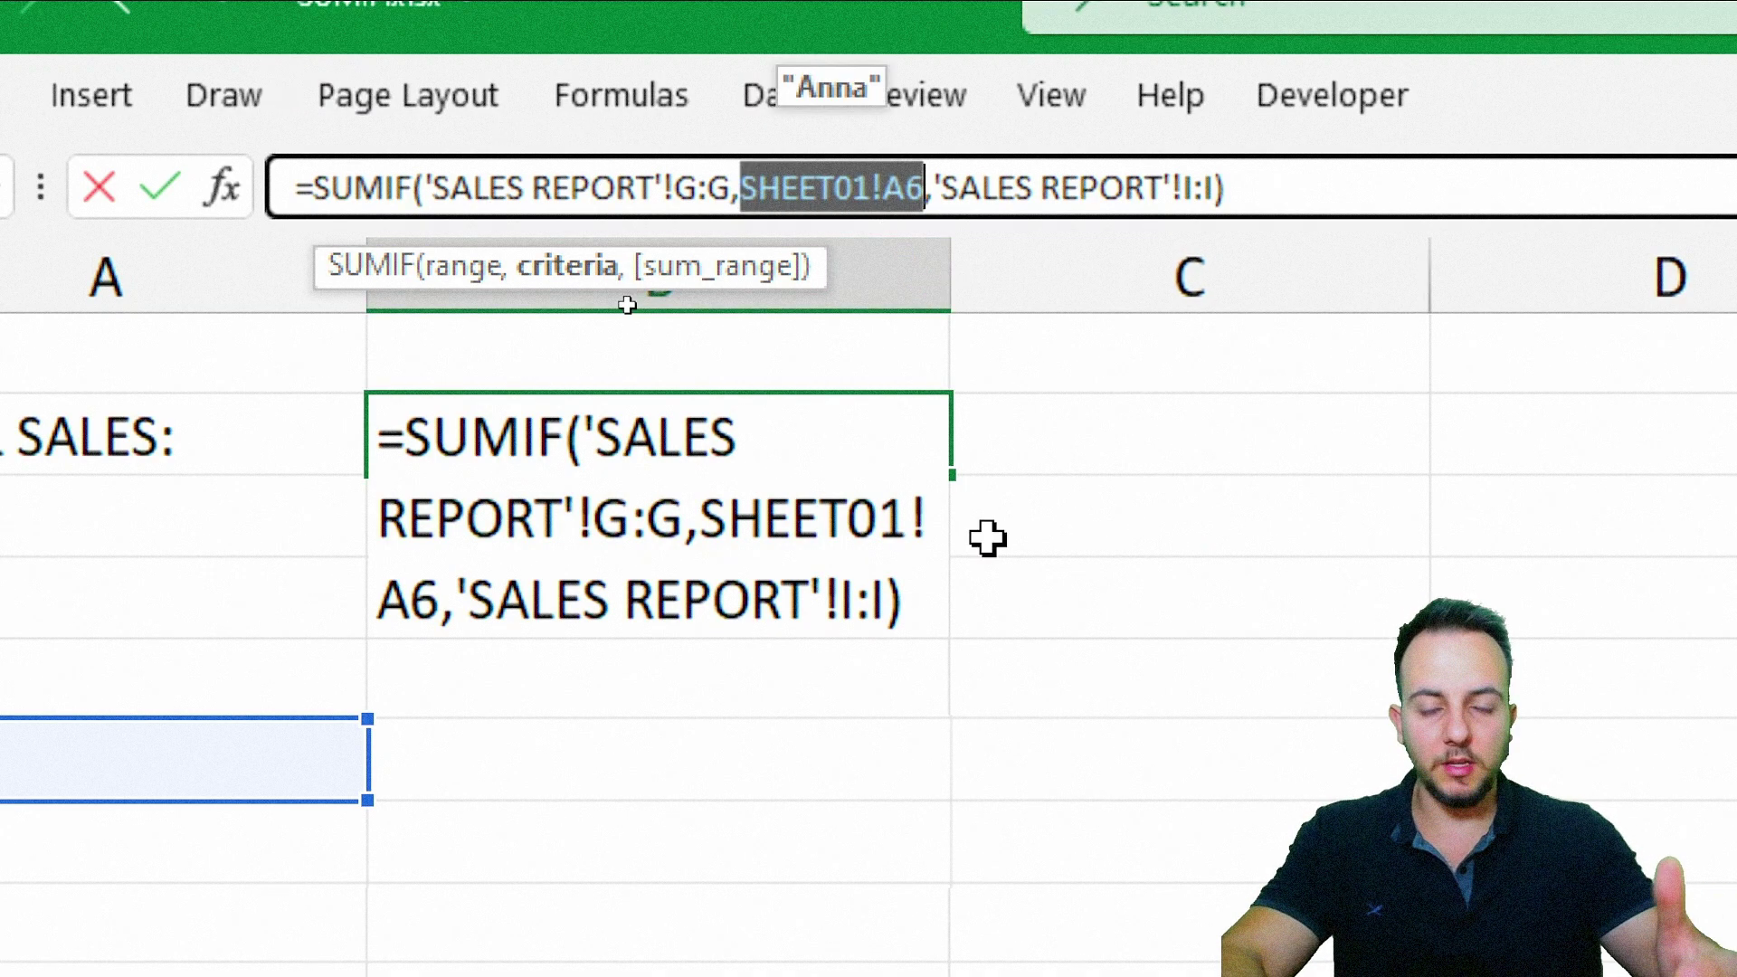
{"action": "type", "text": "\"\""}
{"action": "type", "text": "Tyler\""}
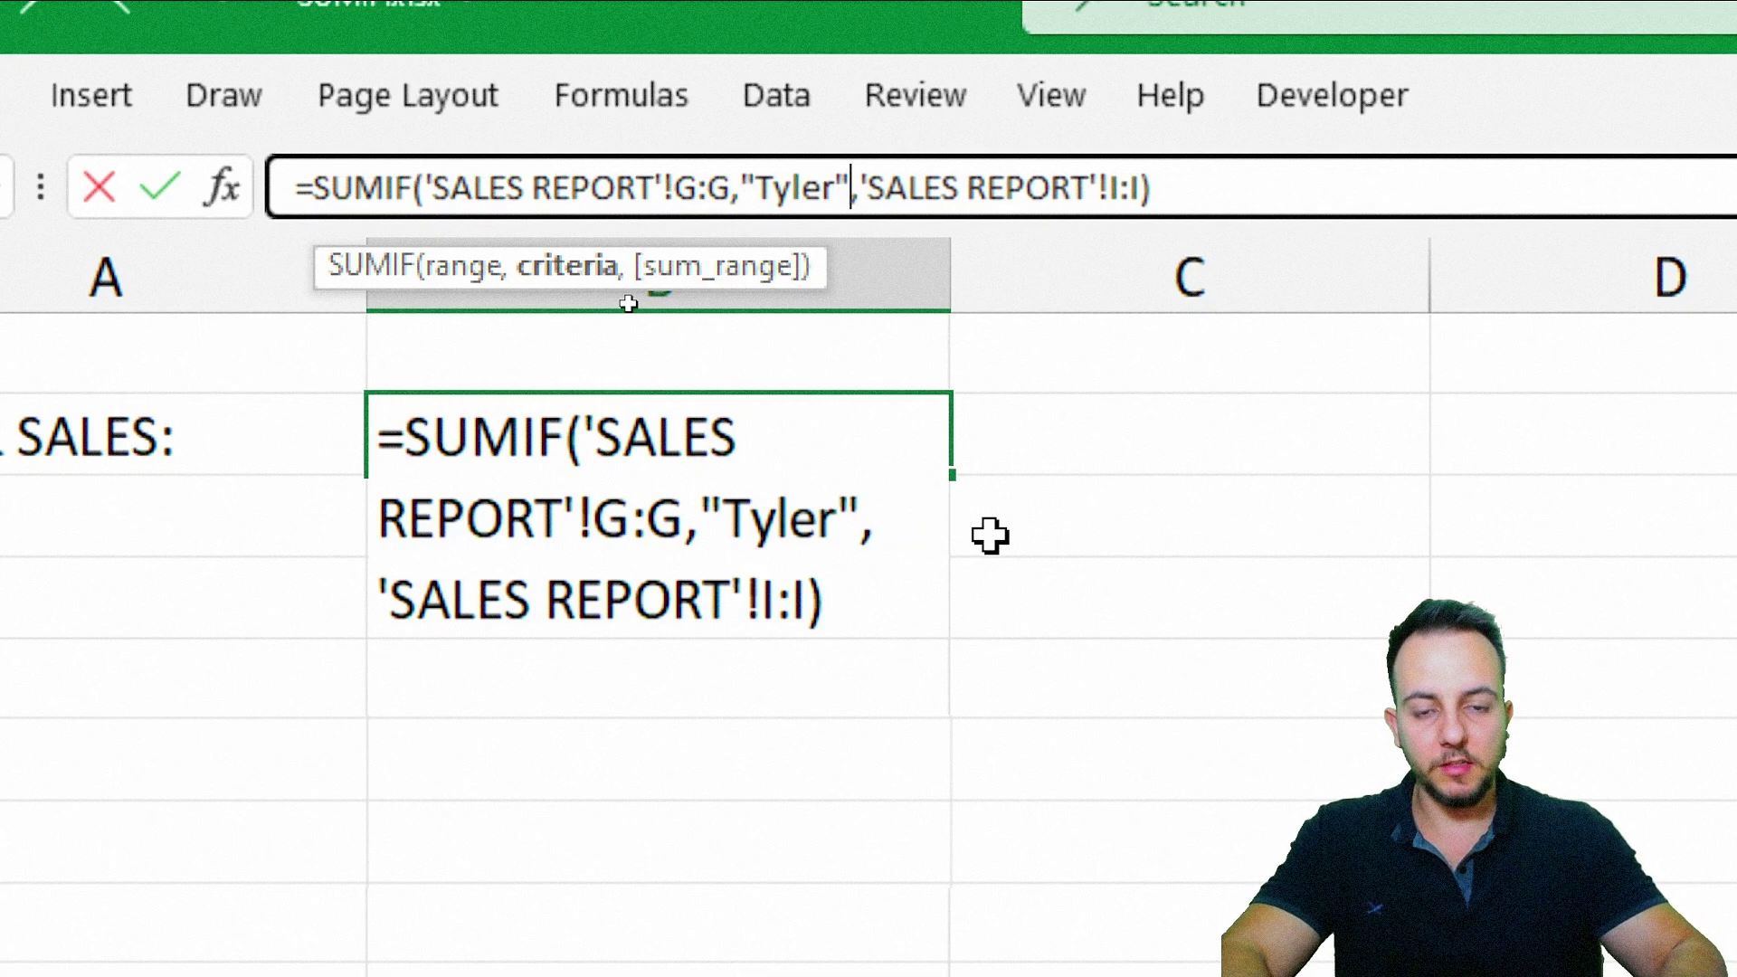
{"action": "key", "text": "Return"}
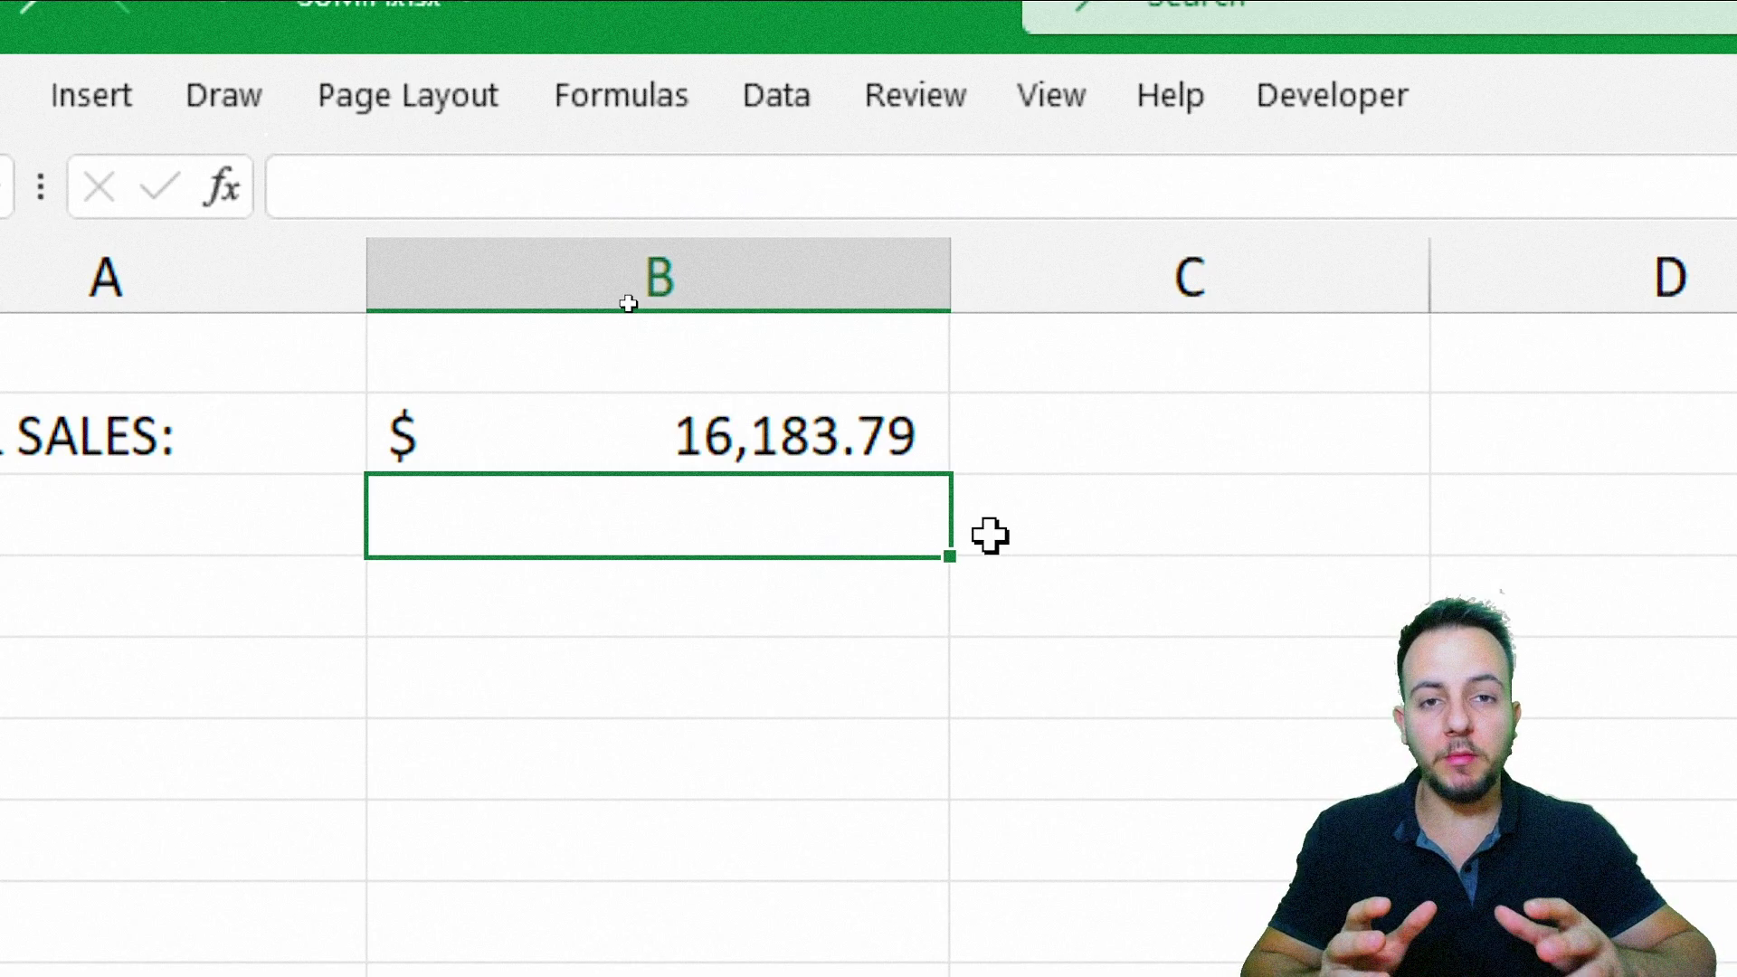
- Review the formula's "Tyler" criterion and close it unchanged
{"action": "double_click", "coordinate": [823, 433]}
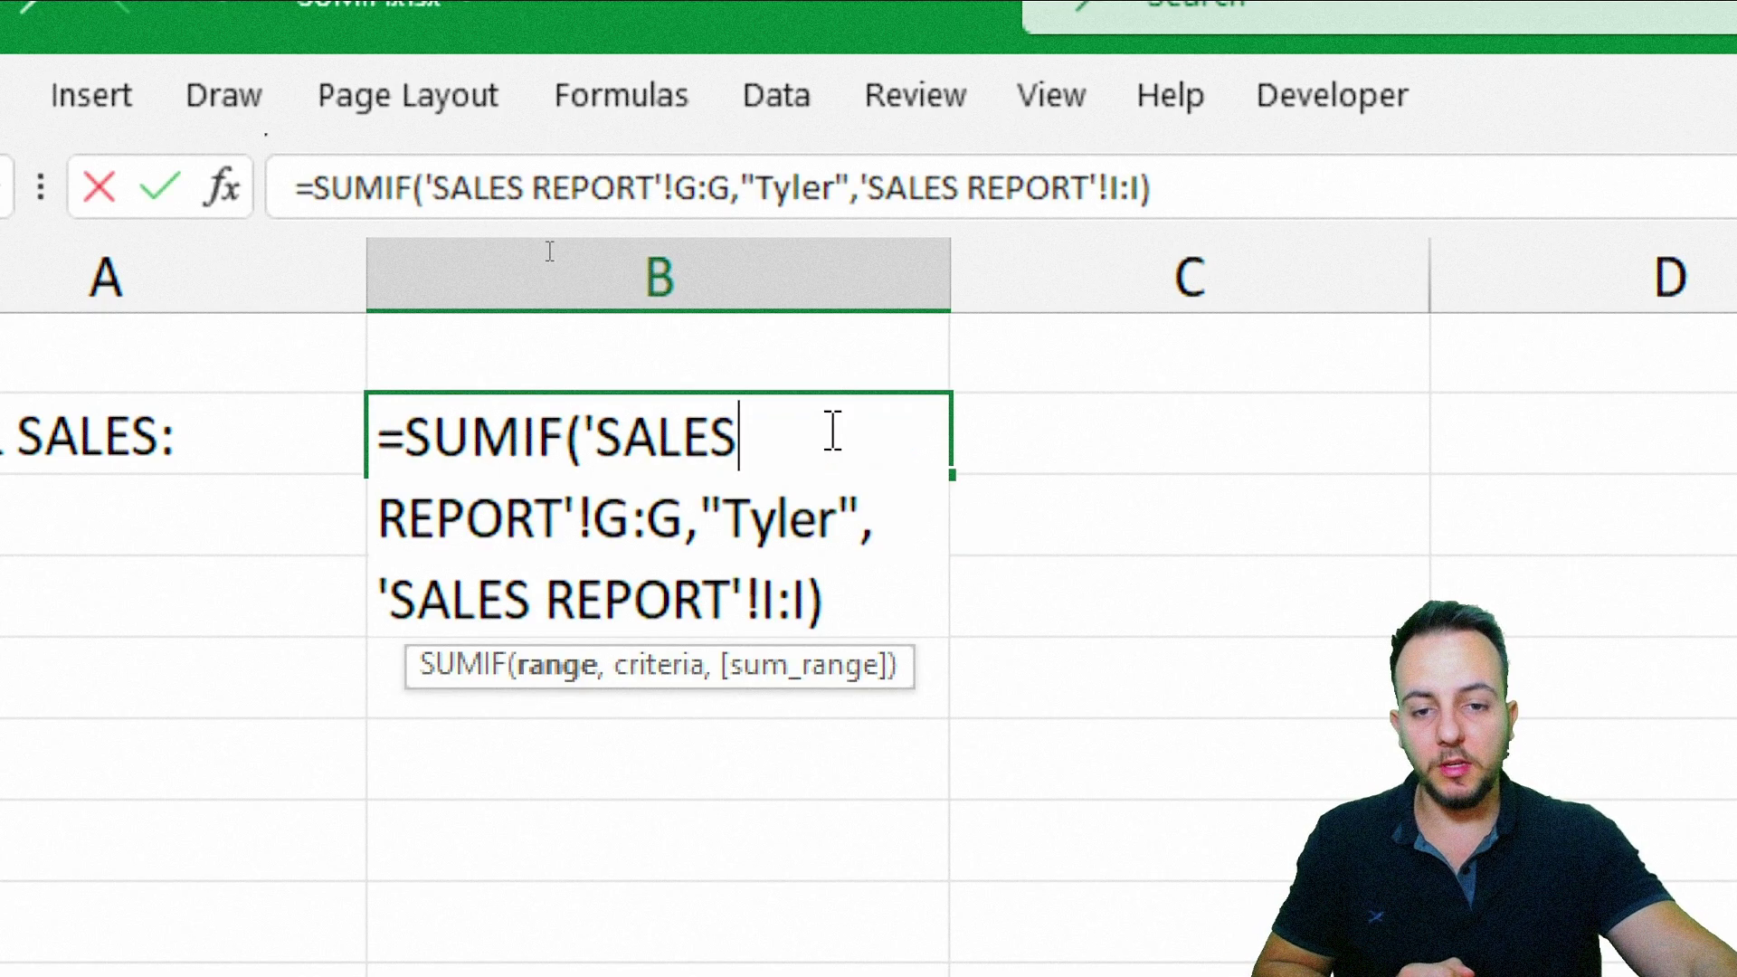
{"action": "double_click", "coordinate": [734, 523]}
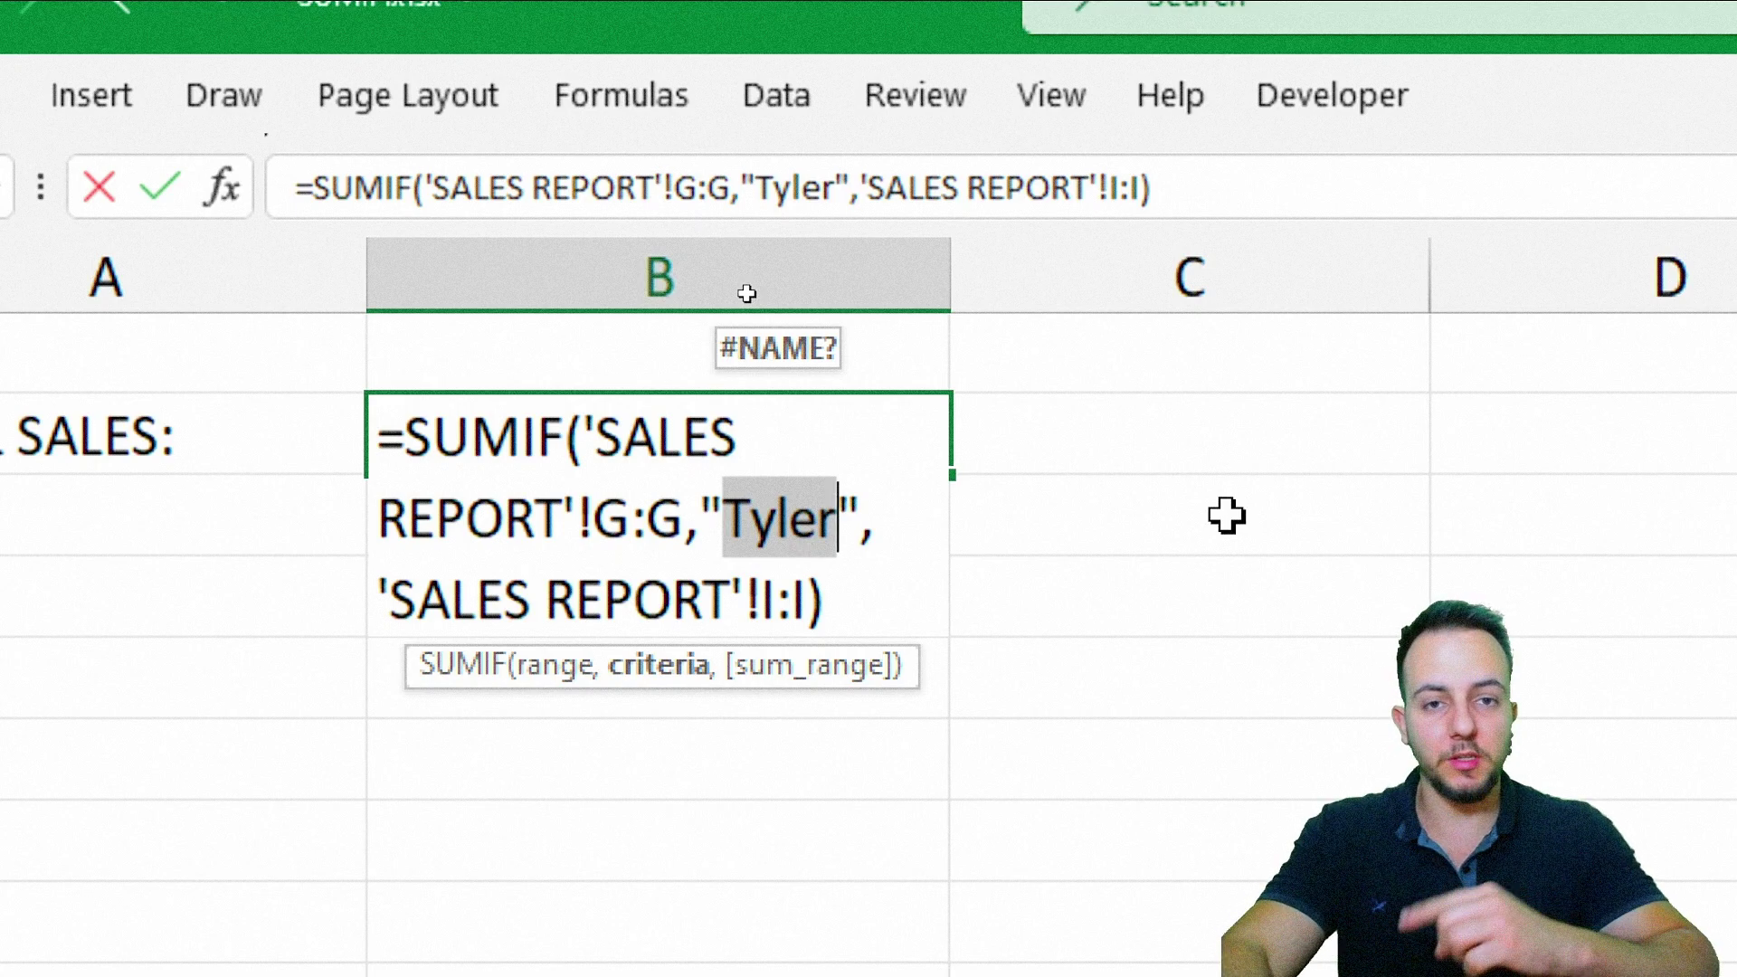
{"action": "key", "text": "ctrl+Return"}
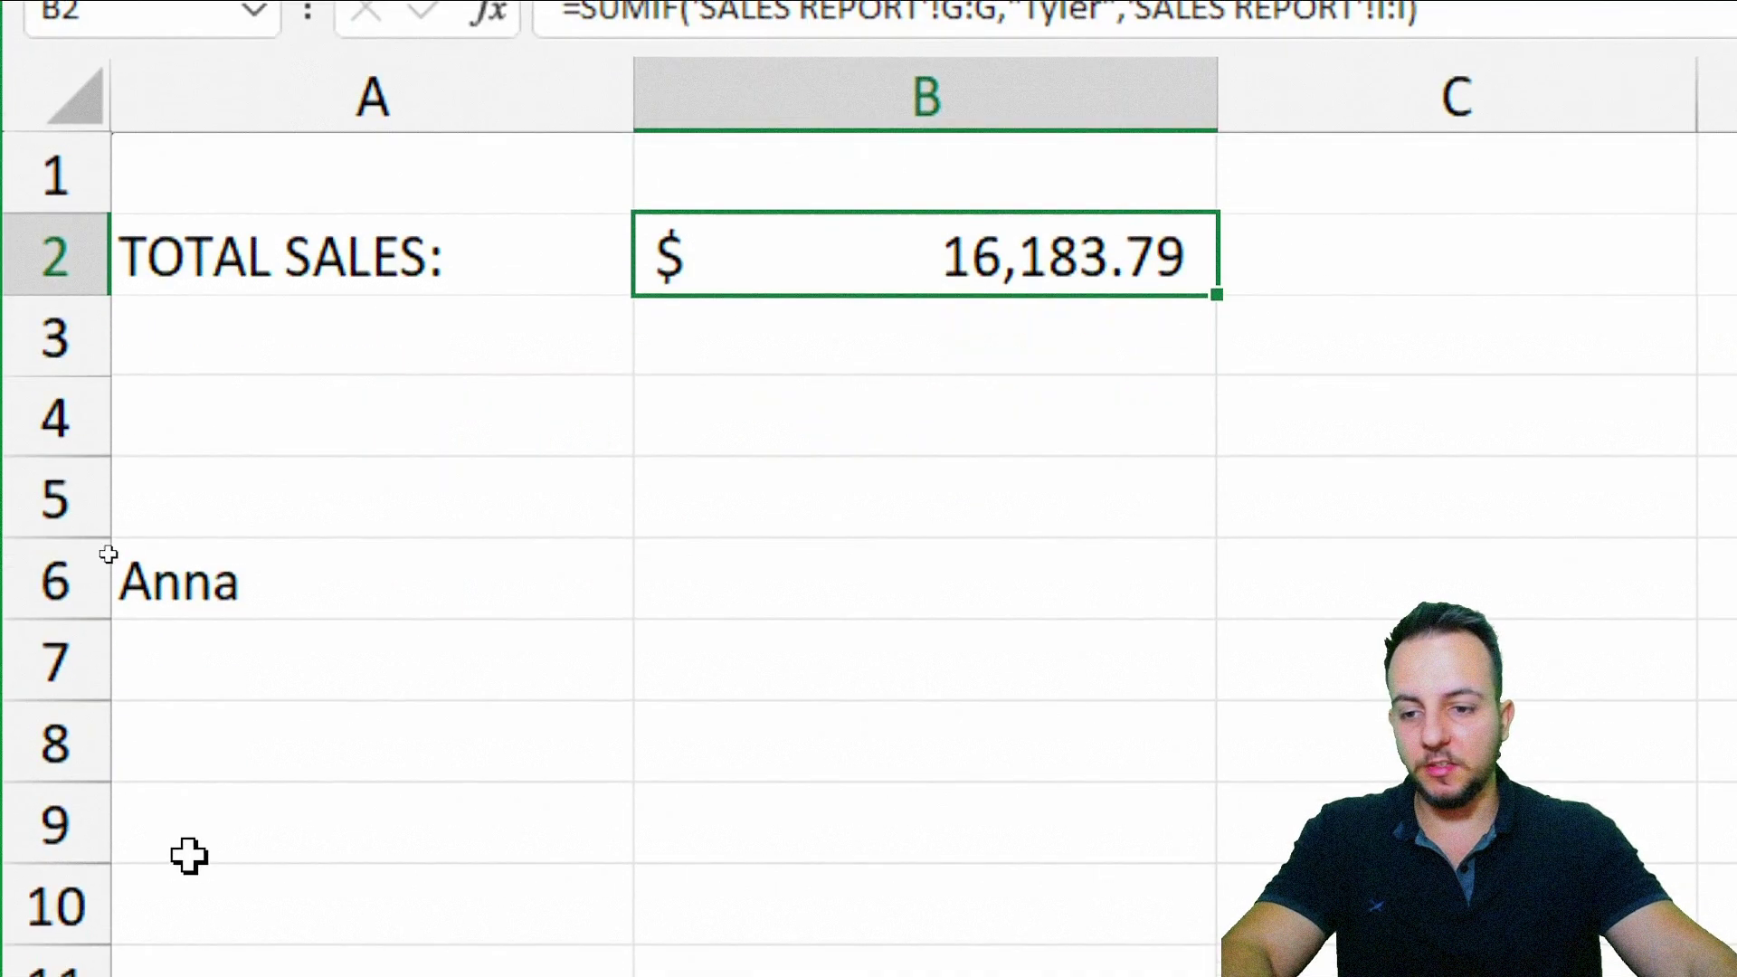